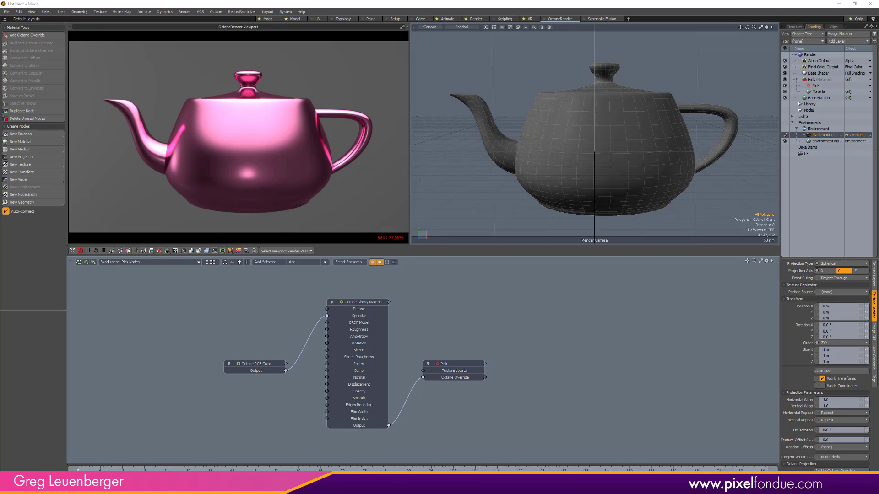
- Inspect the render statistics and graph editor areas beneath the node schematic, and display all properties of the Octane Glossy Material node
left_click_drag(311, 480, 312, 344)
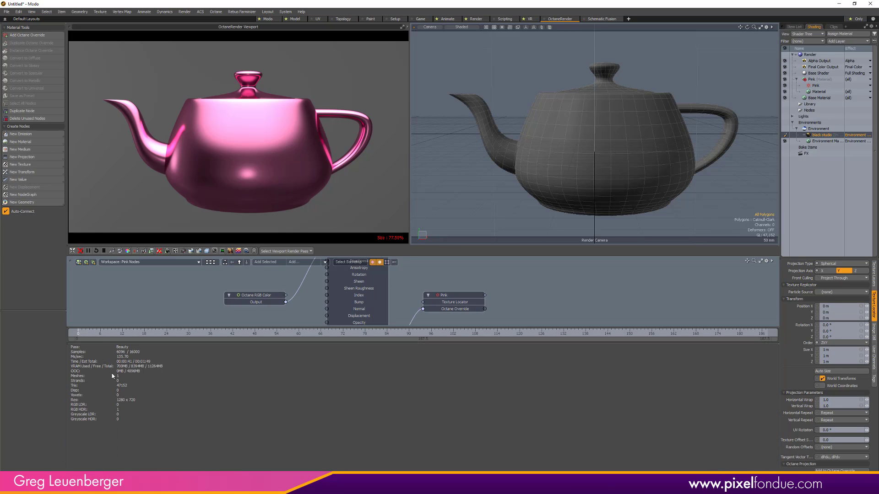
left_click(204, 343)
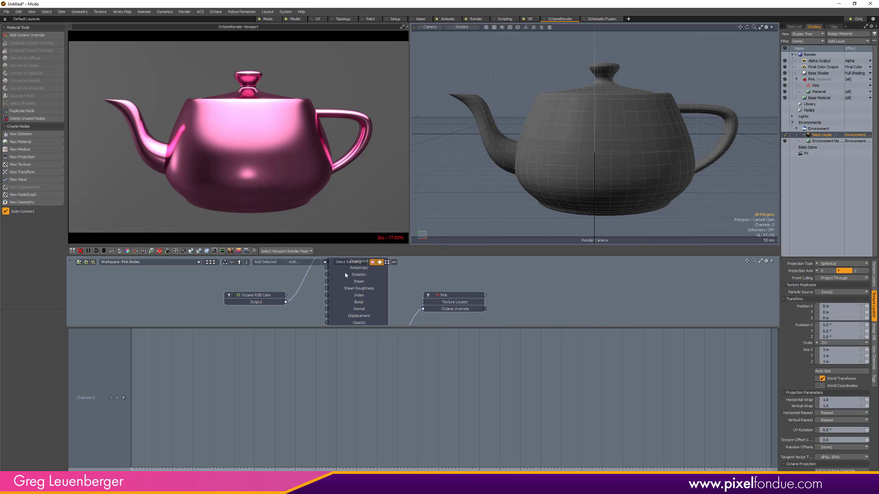
left_click(359, 289)
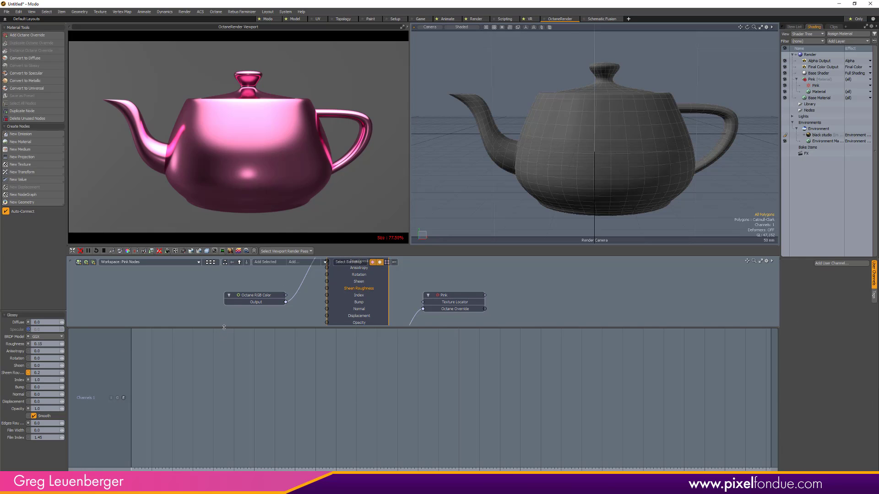
left_click_drag(224, 327, 224, 468)
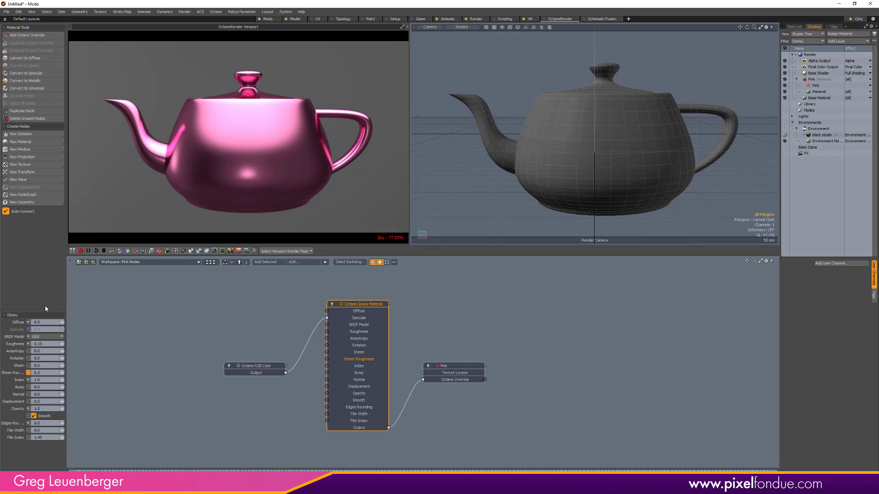
left_click_drag(45, 310, 43, 262)
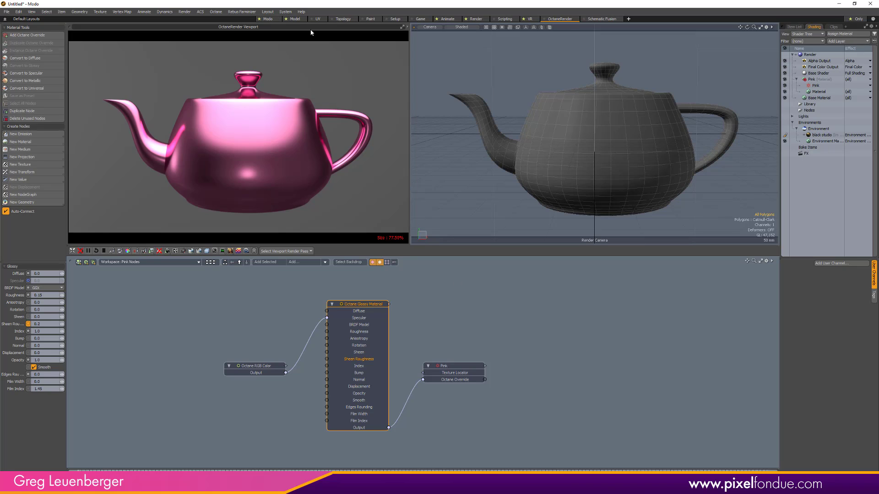
- Switch to the Modo layout and hide the layout tab bar, after checking the favorites-only layout filter
left_click(851, 20)
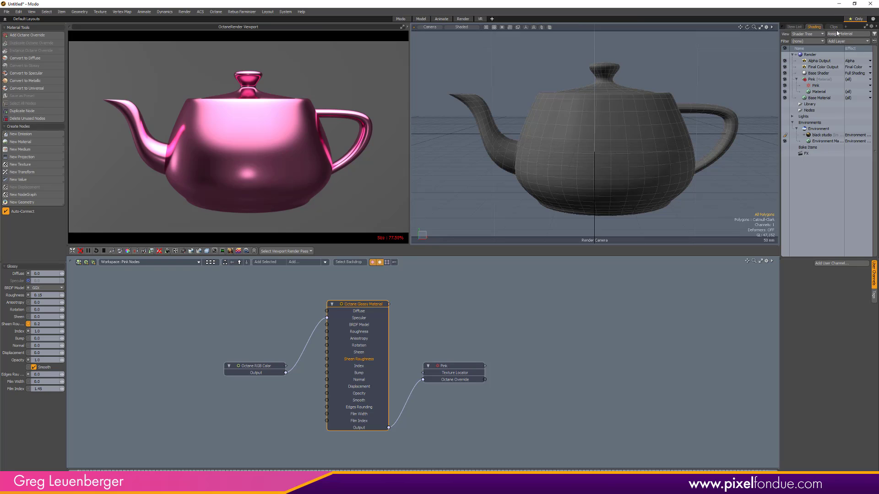
left_click(852, 20)
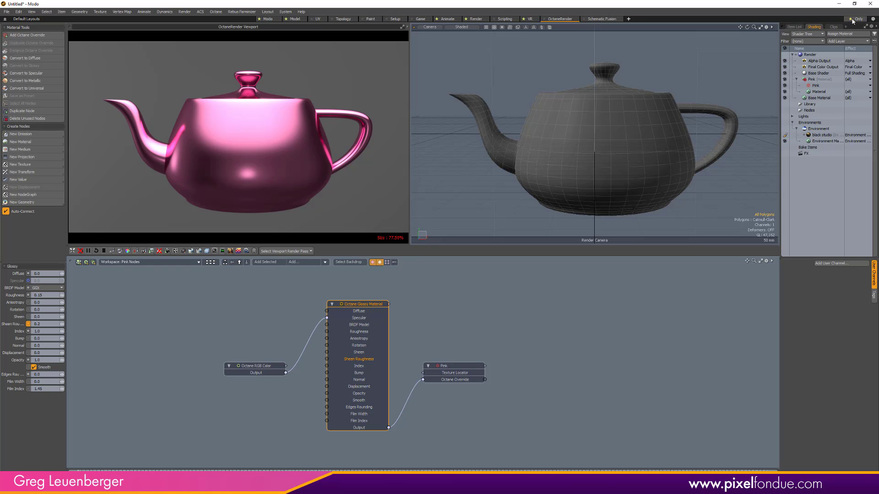
left_click(269, 20)
left_click(5, 20)
left_click_drag(461, 254, 655, 289, "ctrl+alt")
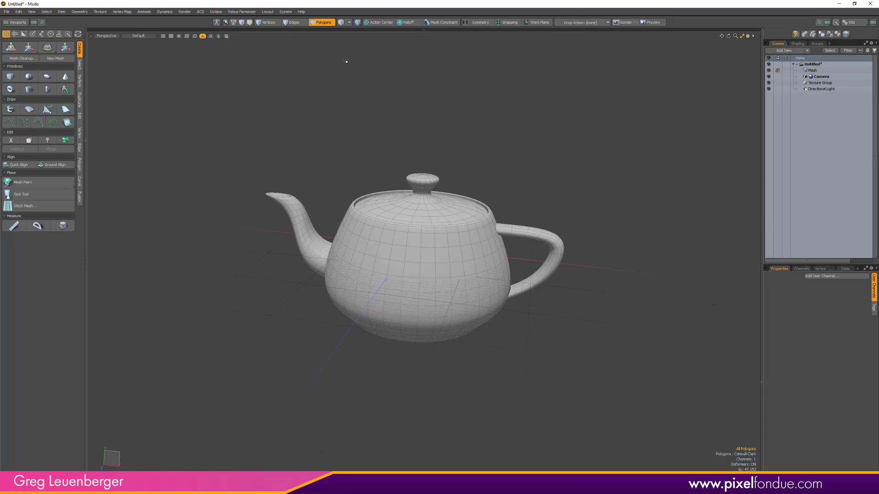
- Show the UV view, the clip list and the preset browser around the model view, and hide them again
left_click(42, 22)
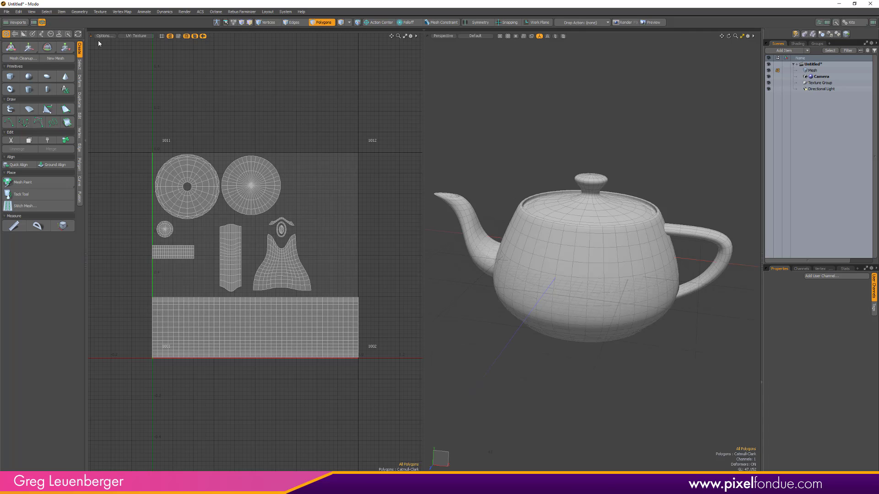
left_click(819, 22)
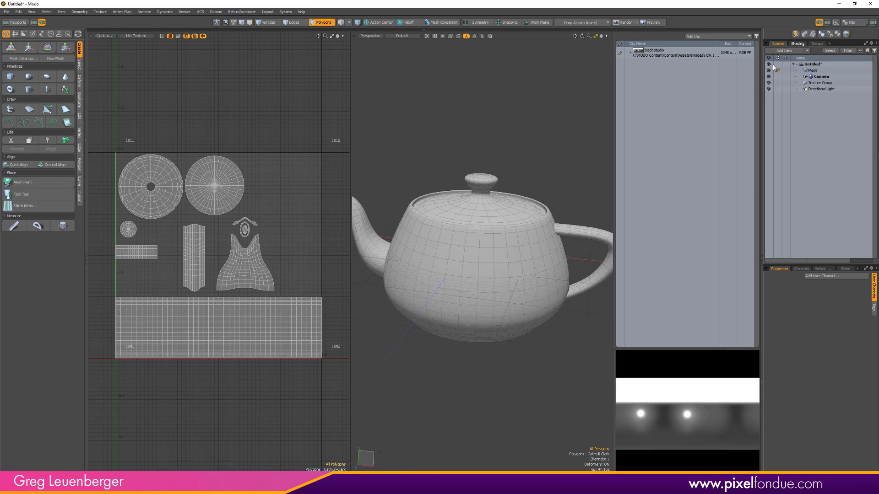
left_click(385, 468)
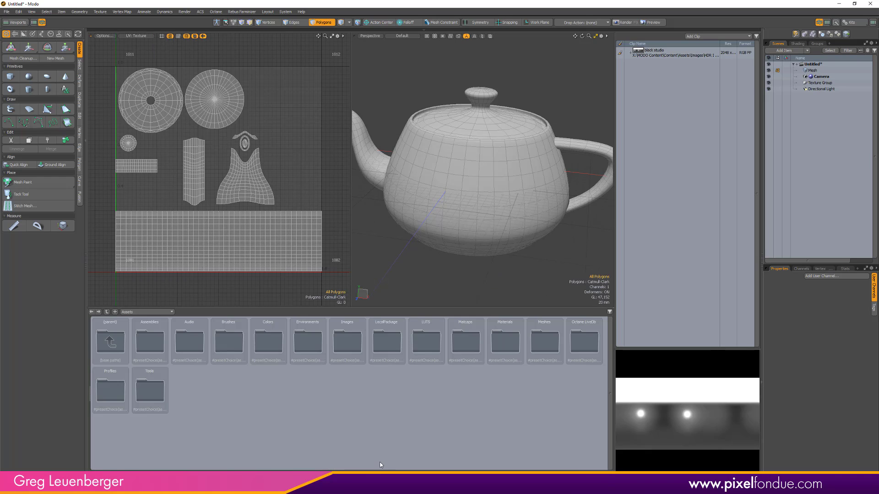
left_click(353, 477)
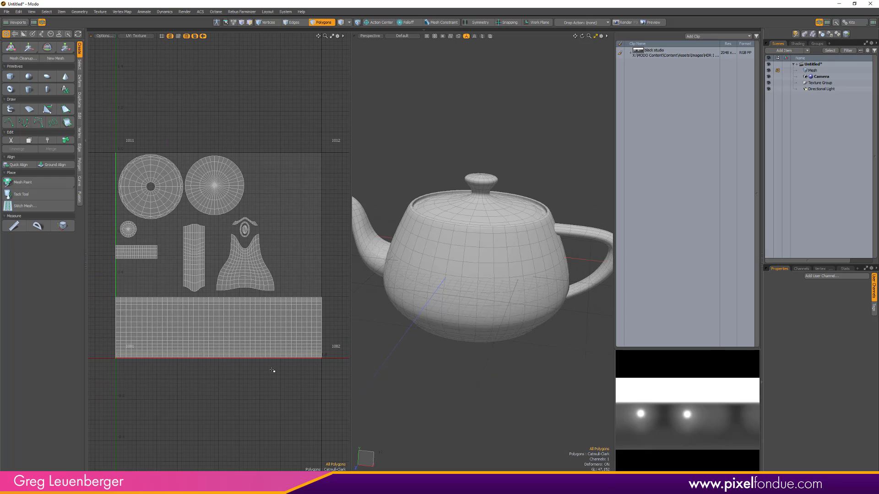
left_click(43, 23)
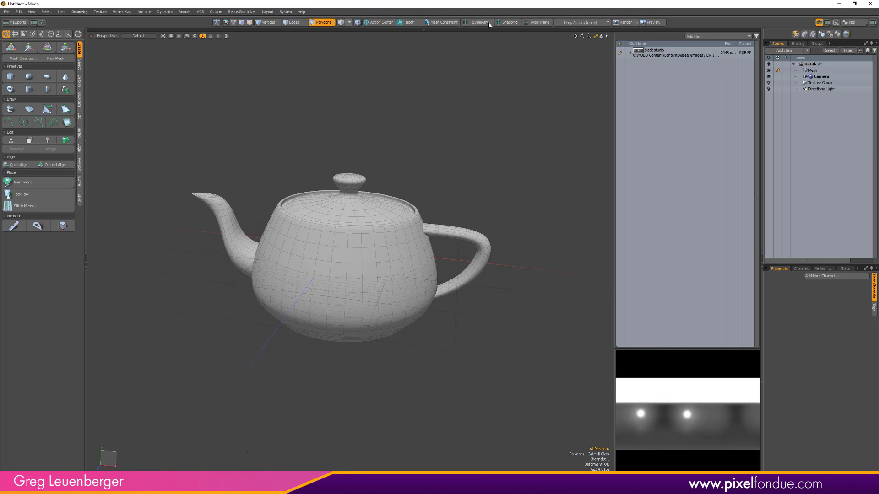
left_click(819, 22)
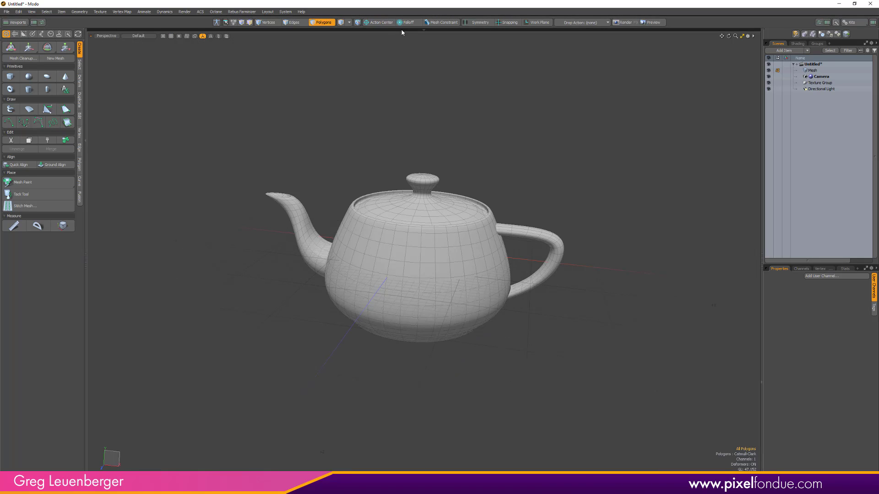
- Reveal the viewport switch bar and add the UV view, mesh operations list, timeline and node schematic around the model view
left_click(422, 32)
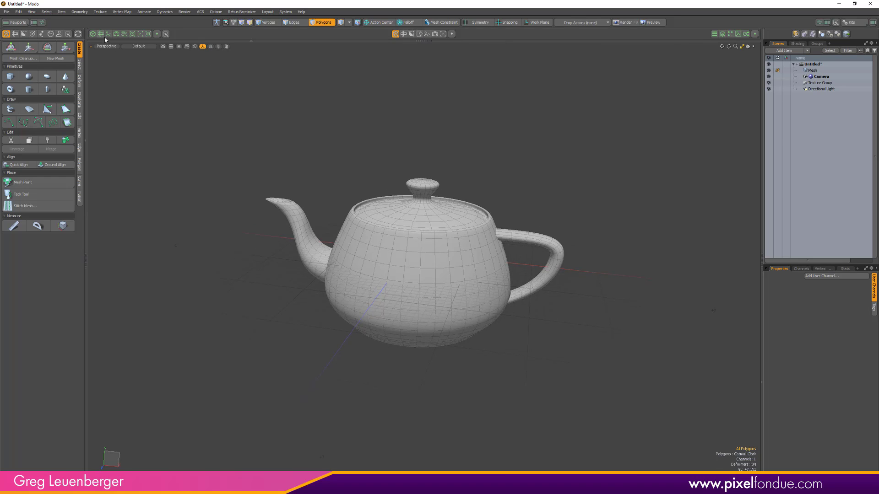
left_click(34, 22)
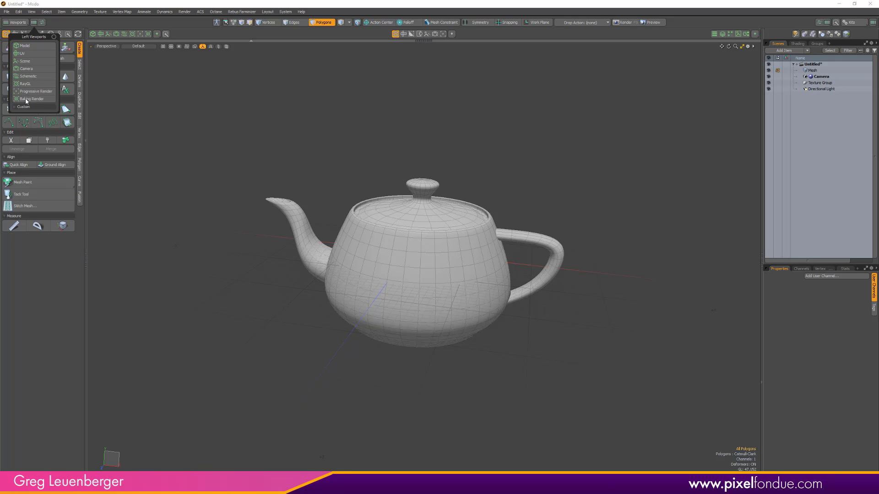
left_click(101, 34)
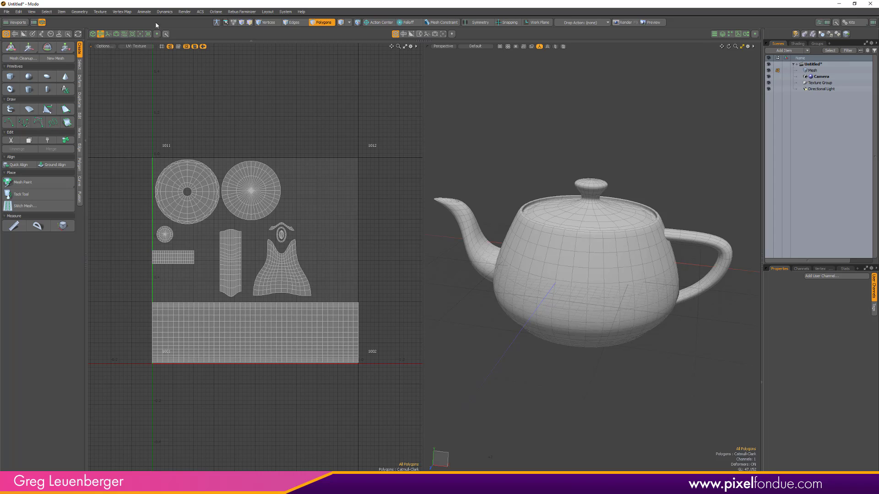
left_click(723, 34)
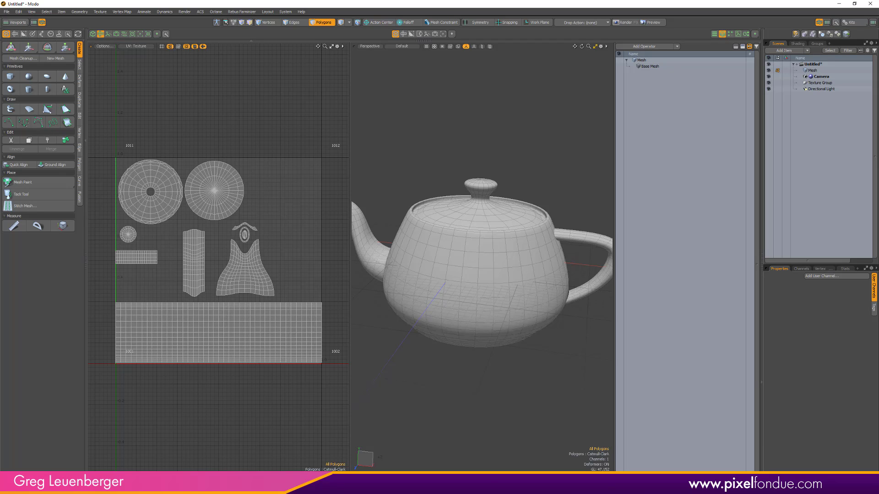
left_click(423, 481)
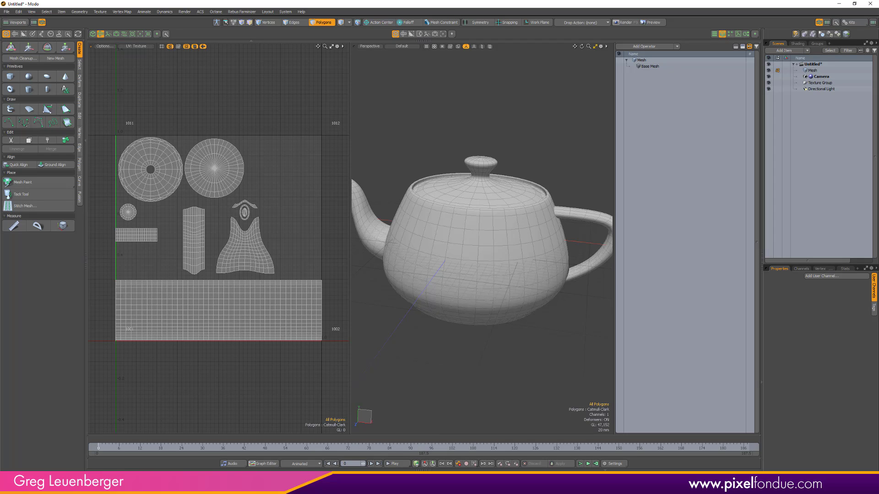
left_click(424, 471)
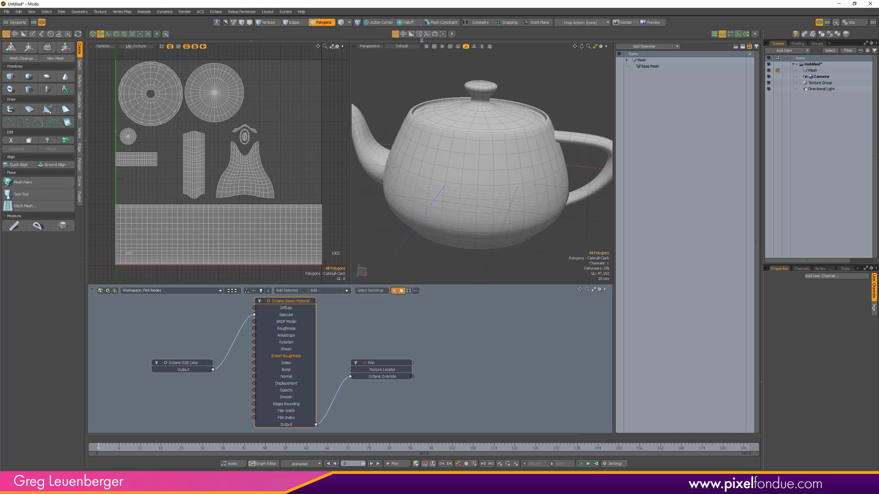
- Hide the UV, mesh operations and schematic viewports, keeping the 3D model view as the main viewport
left_click(99, 35)
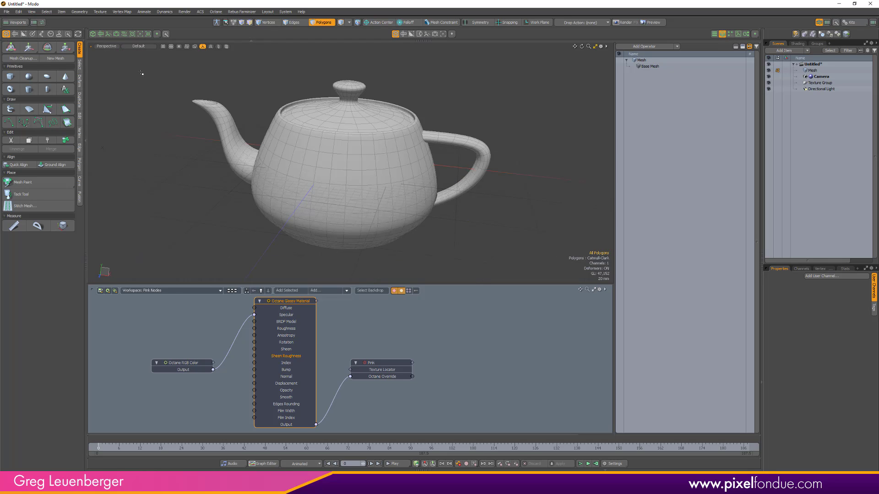
left_click(723, 35)
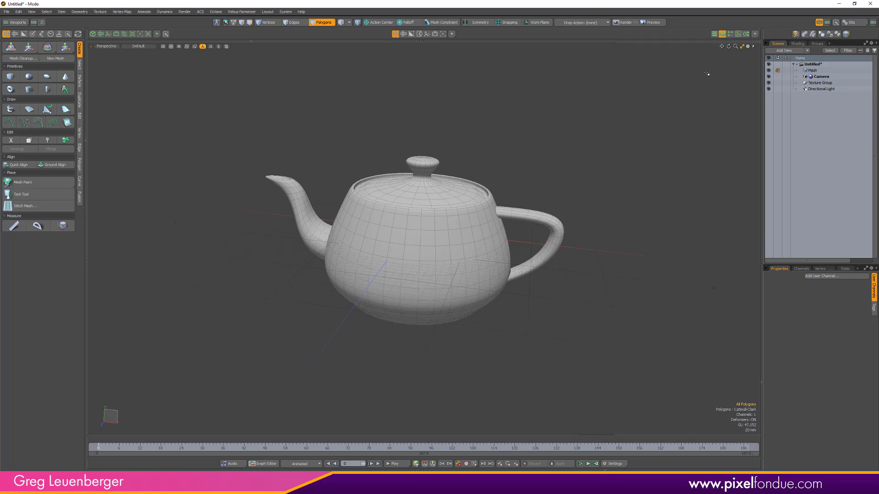
left_click(403, 35)
left_click(397, 35)
- Enable the Custom A option for the main viewport and switch the main area to that empty custom view
left_click(453, 35)
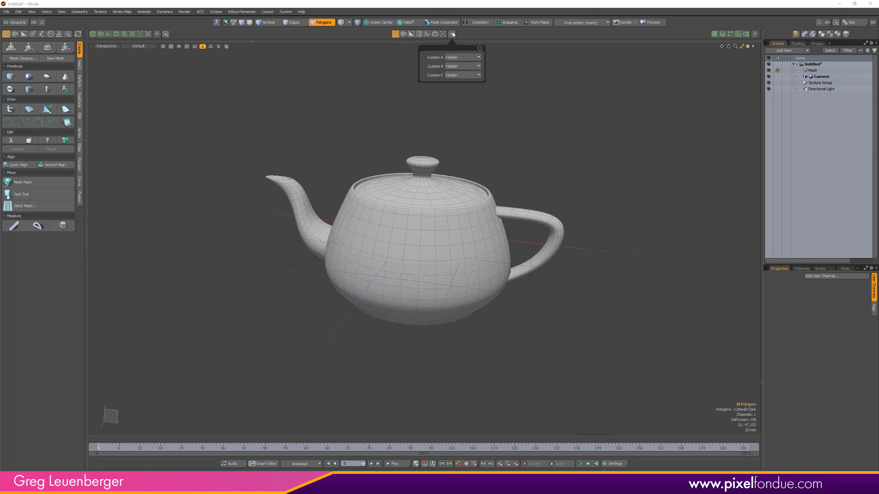
left_click(463, 58)
left_click(463, 63)
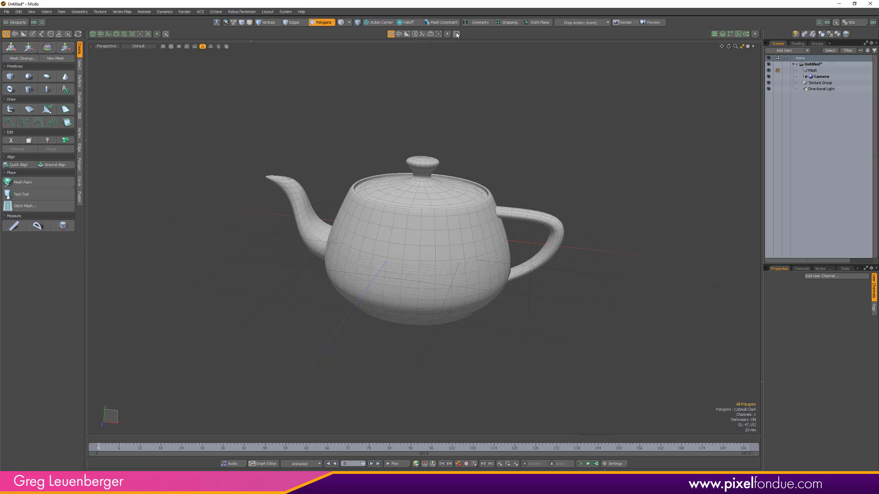
left_click(456, 34)
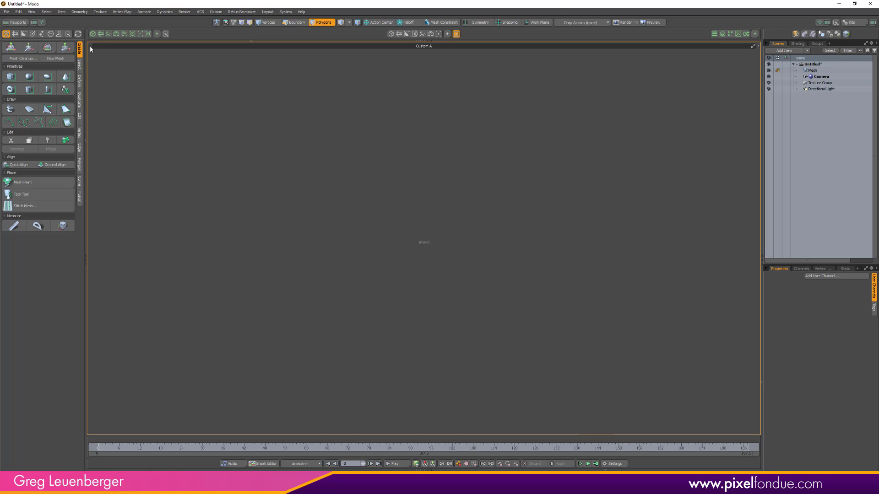
- Split the Custom A viewport horizontally and duplicate its lower half to get three stacked empty viewports
left_click_drag(90, 47, 96, 91)
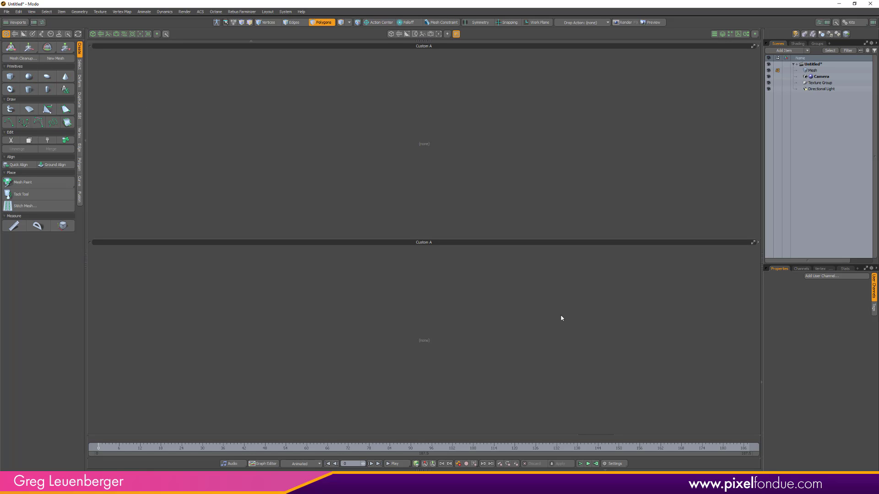
left_click(758, 242)
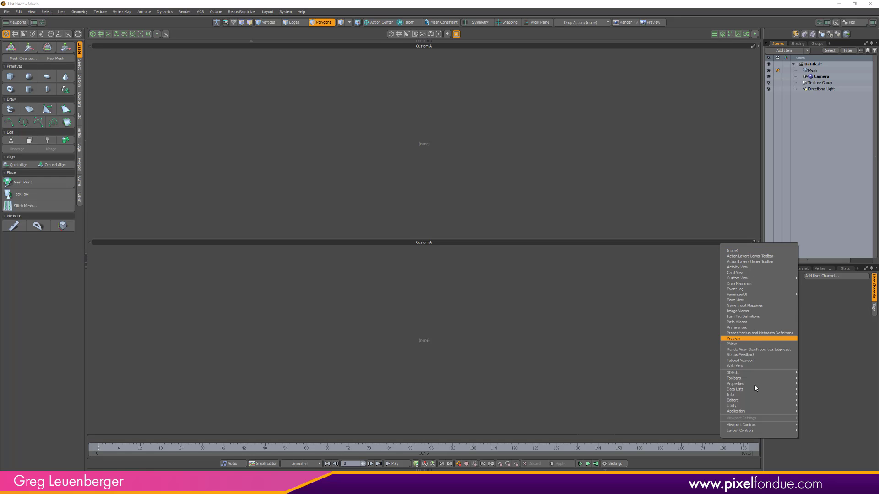
mouse_move(746, 425)
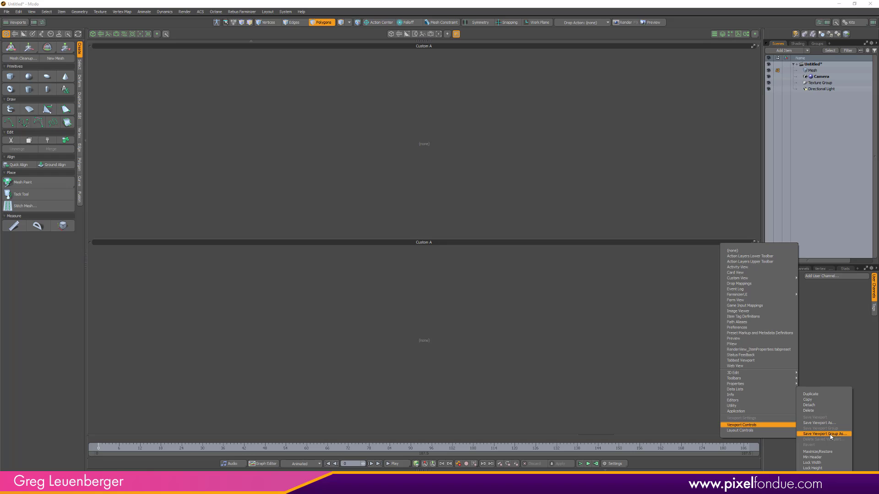
left_click(810, 394)
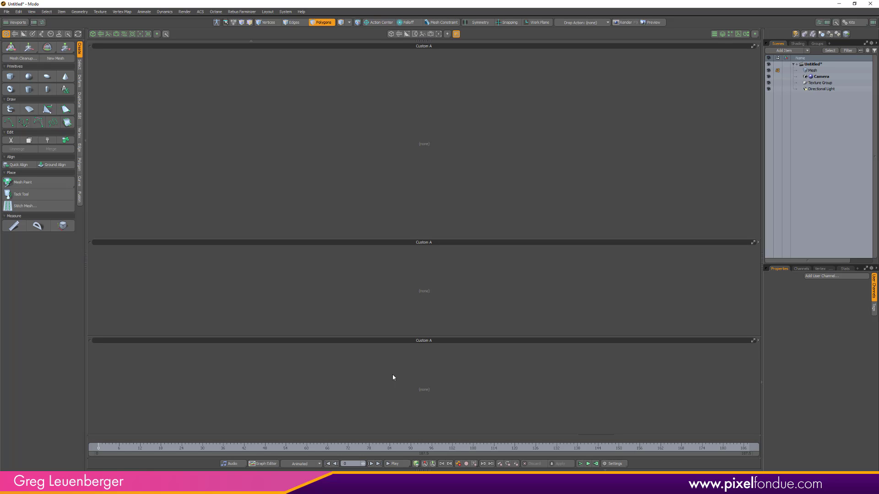
- Set the uppermost of the three stacked viewports to the OctaneRender Viewport custom view
left_click(758, 46)
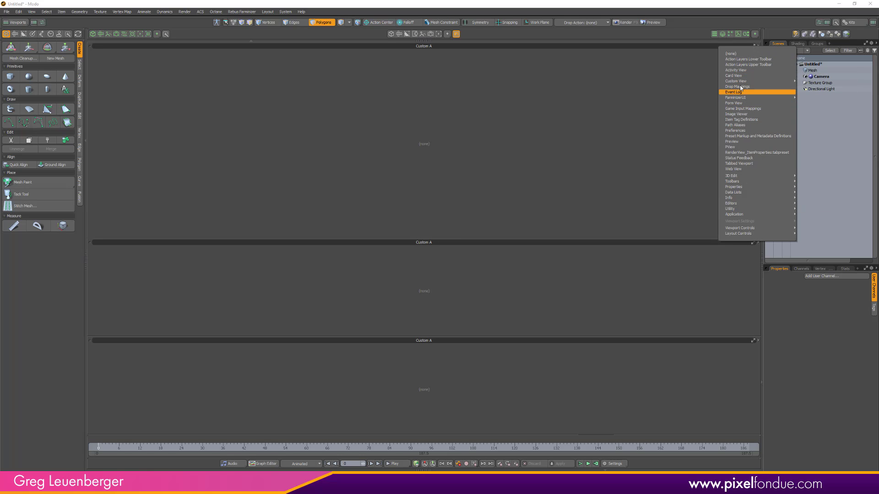
mouse_move(742, 82)
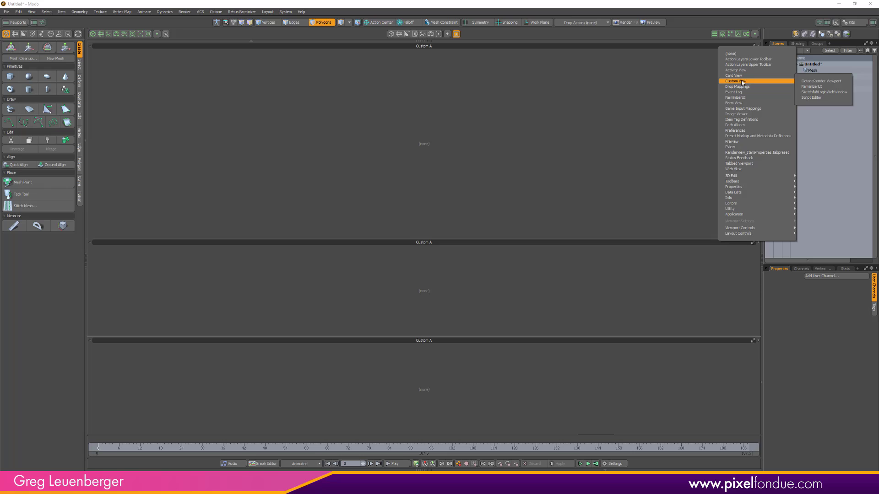
left_click(825, 82)
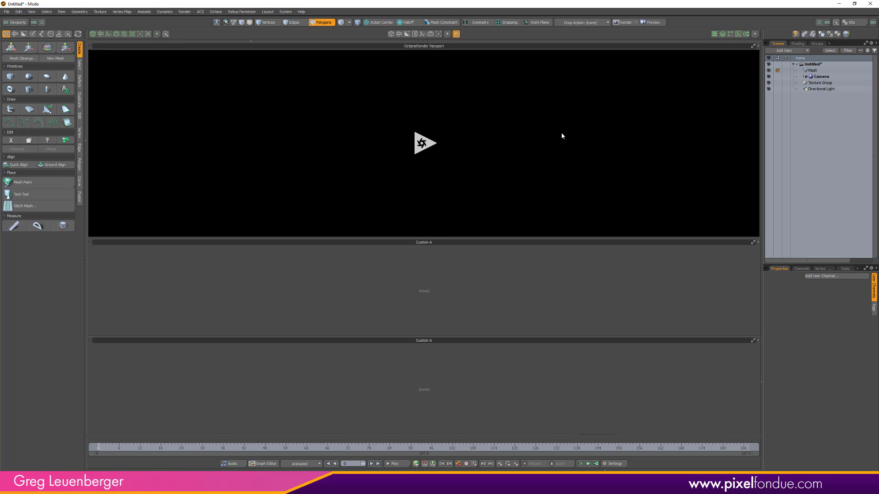
- Try the Min Header option on the OctaneRender viewport and restore its full header
left_click(759, 47)
mouse_move(759, 230)
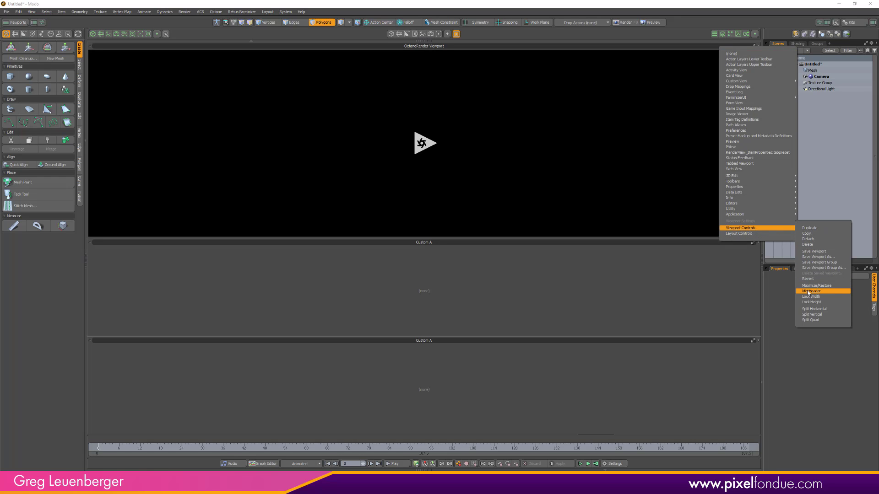
left_click(810, 292)
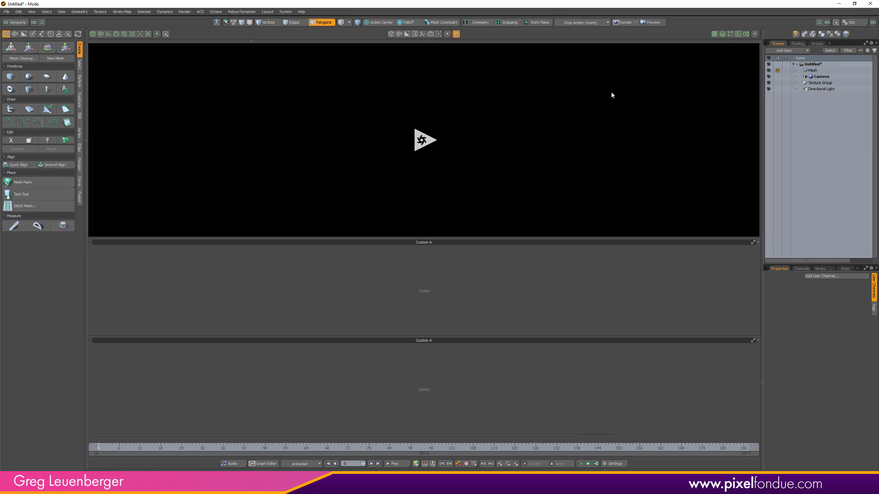
left_click(759, 43)
mouse_move(746, 212)
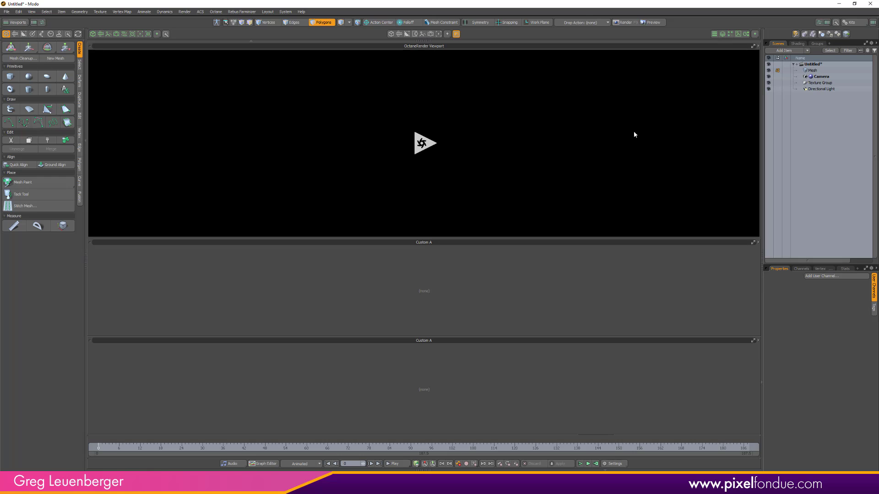
- Minimize the header of the OctaneRender viewport with the Min Header option
left_click(759, 48)
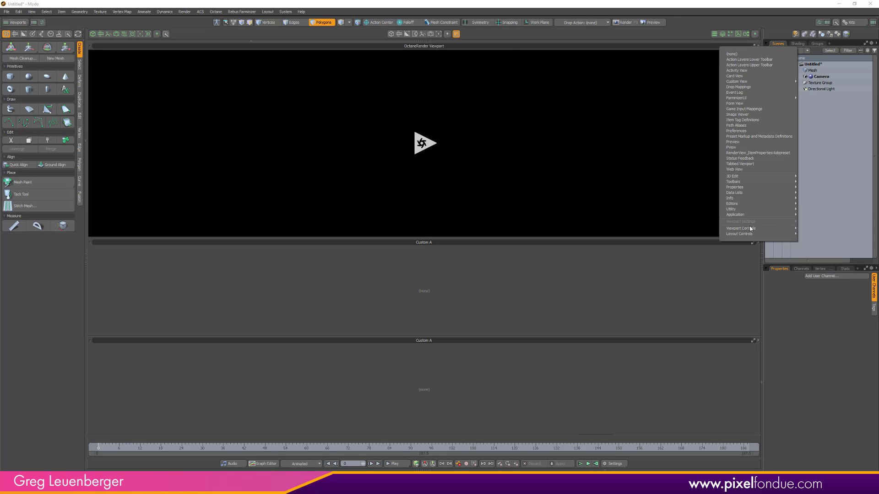
mouse_move(750, 228)
left_click(813, 292)
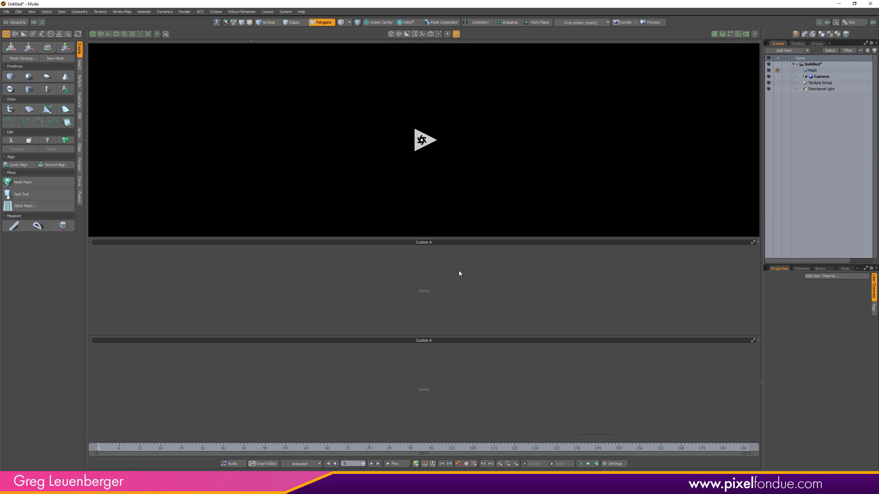
- Set the middle viewport to Form View and export the Octane Viewport Toolbar form in it
left_click(758, 241)
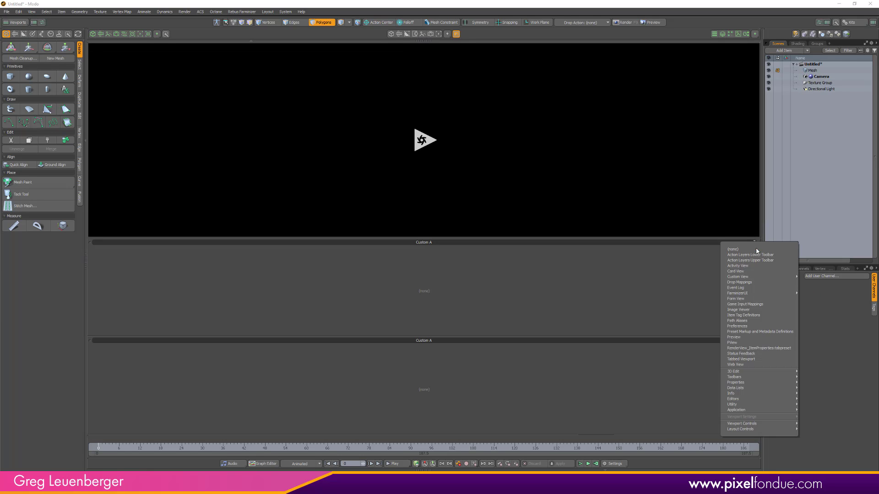
left_click(738, 299)
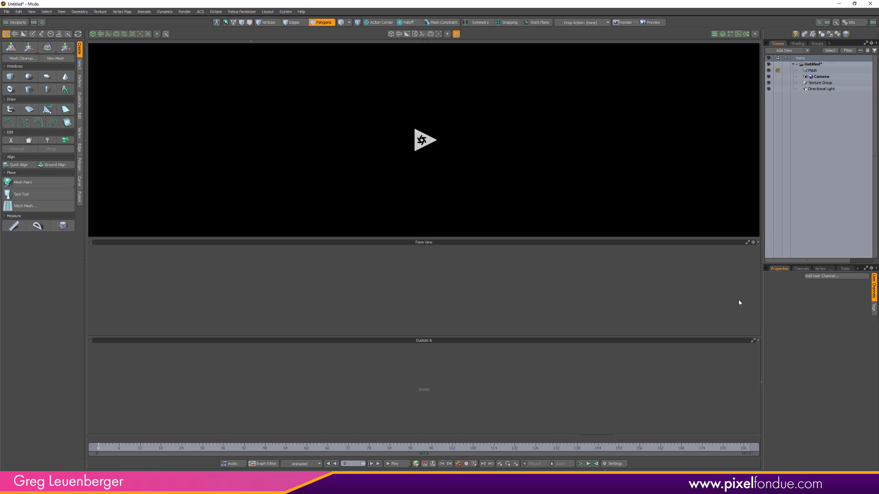
left_click(753, 243)
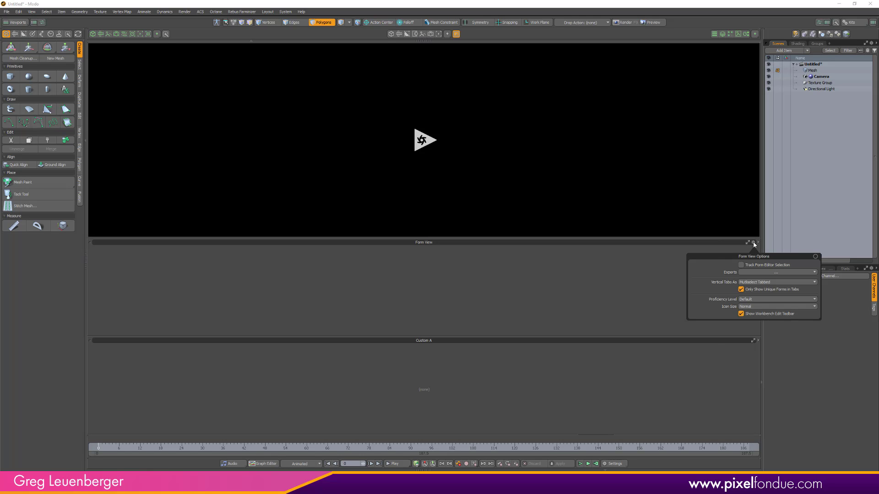
left_click(750, 272)
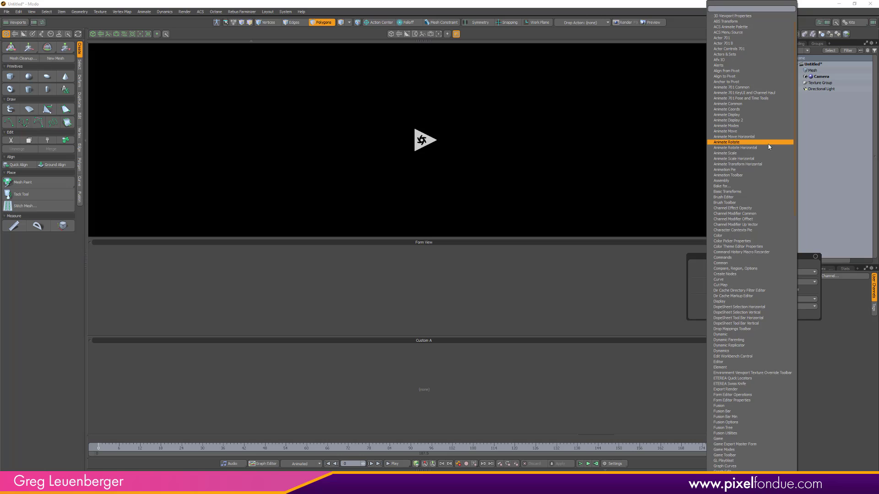
scroll(762, 462, "down", 10)
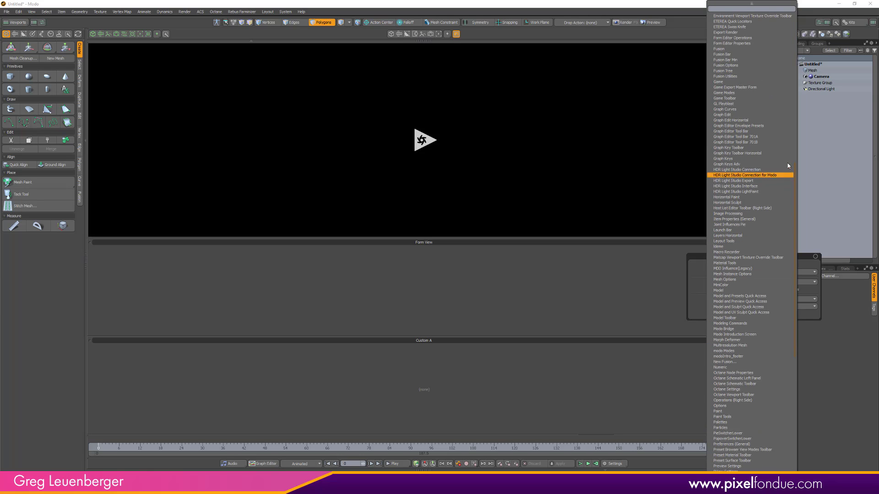
left_click(745, 395)
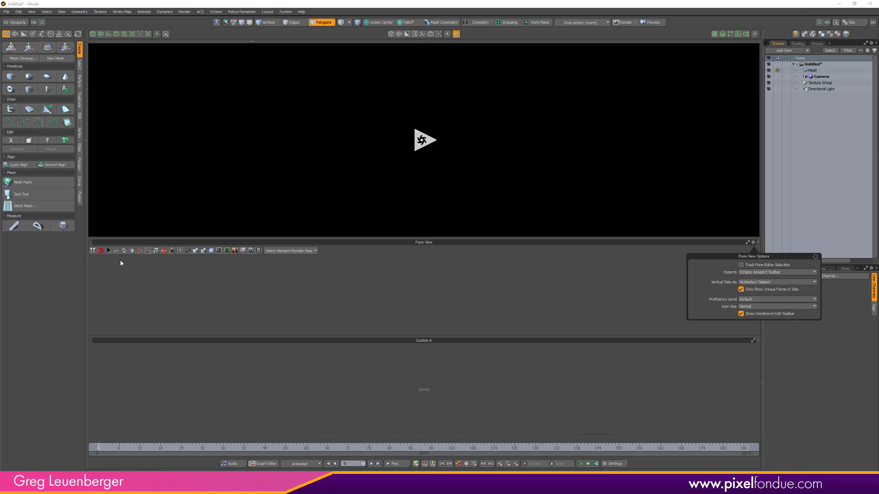
left_click(358, 283)
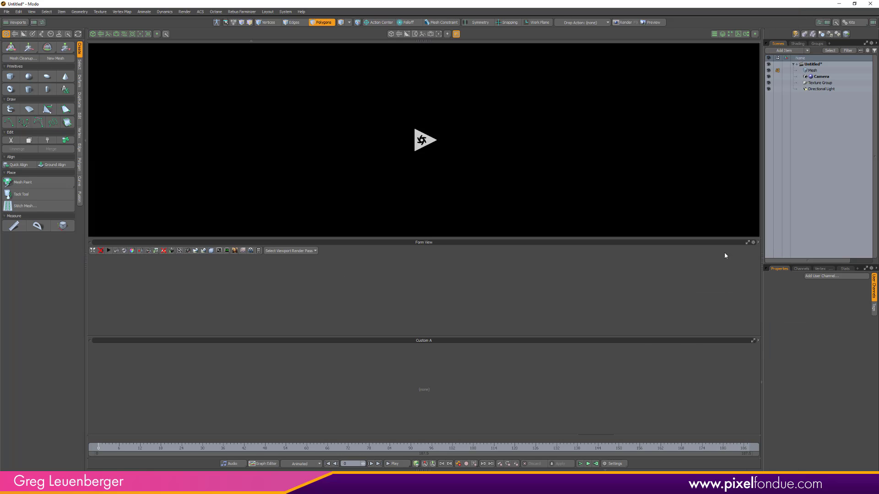
- Apply Min Header to the Form View holding the Octane toolbar
left_click(753, 242)
left_click(758, 243)
mouse_move(745, 391)
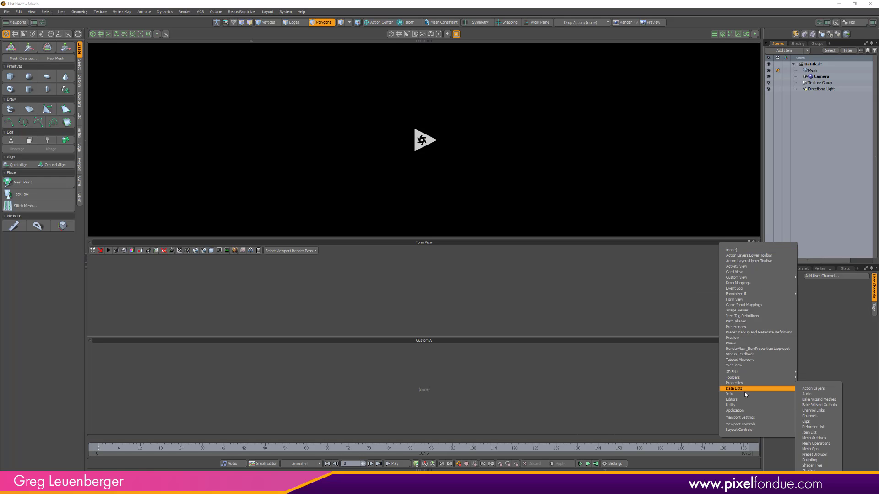
mouse_move(746, 425)
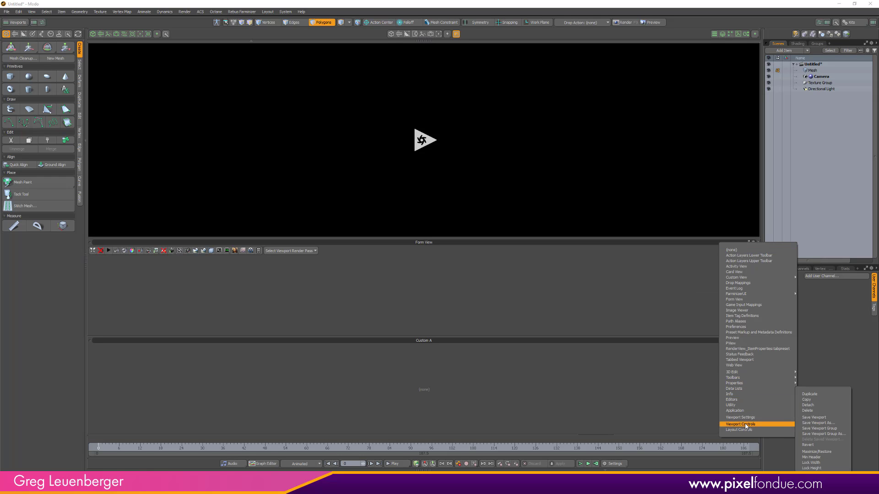
left_click(816, 458)
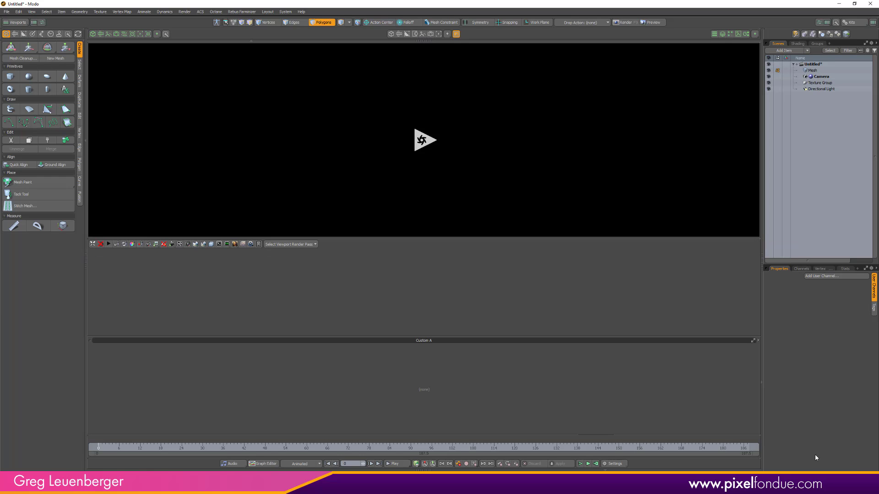
- Shrink the Octane toolbar viewport to a single-row strip and lock its height
left_click_drag(458, 239, 493, 323)
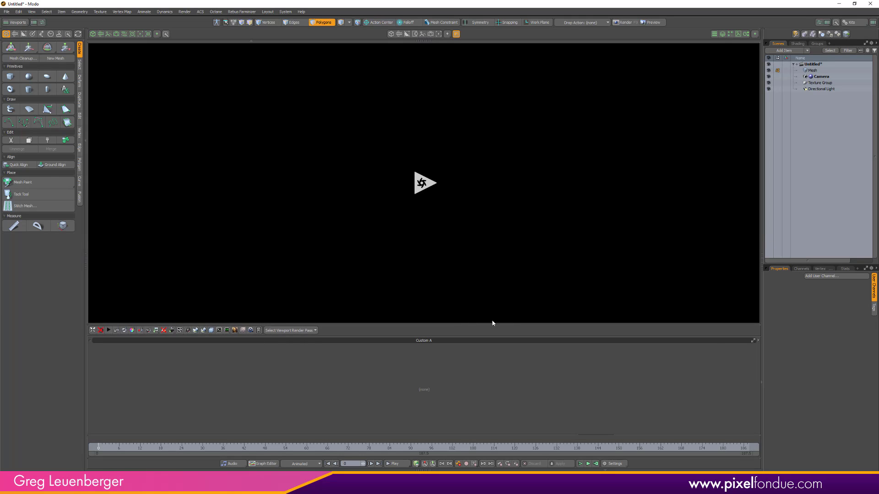
left_click(759, 328)
mouse_move(751, 472)
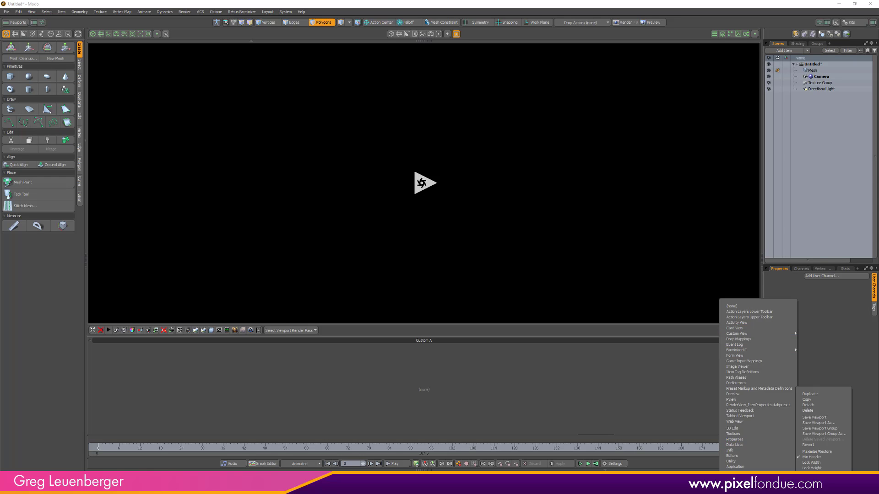
left_click(822, 468)
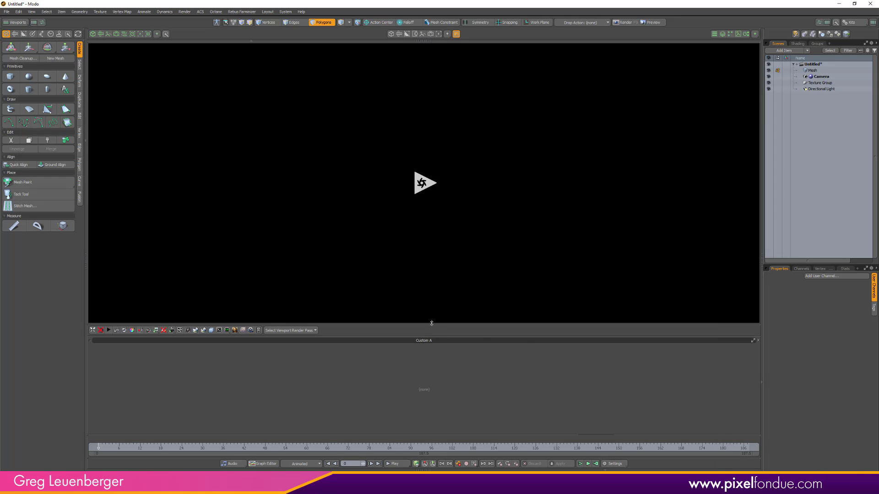
- Test the toolbar strip's Lock Height setting by moving the dividers above and below it
mouse_move(432, 325)
left_mouse_down()
mouse_move(430, 307)
mouse_move(432, 331)
left_mouse_up()
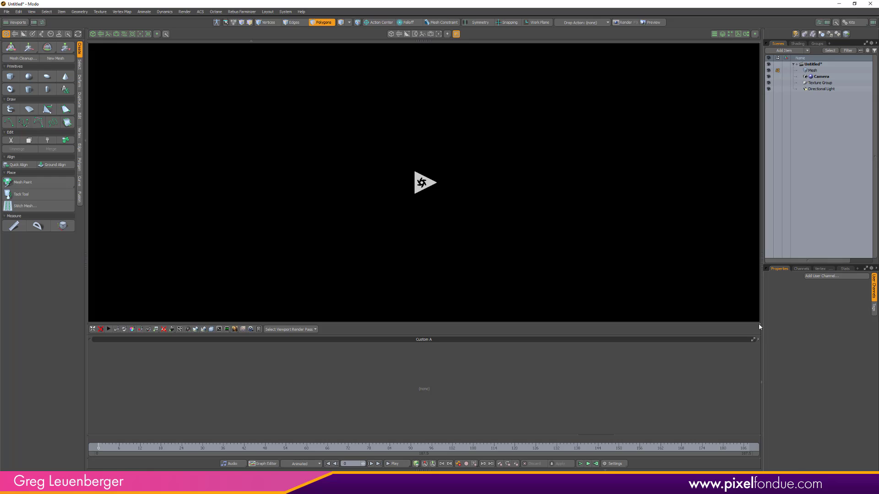
left_click(758, 339)
mouse_move(742, 474)
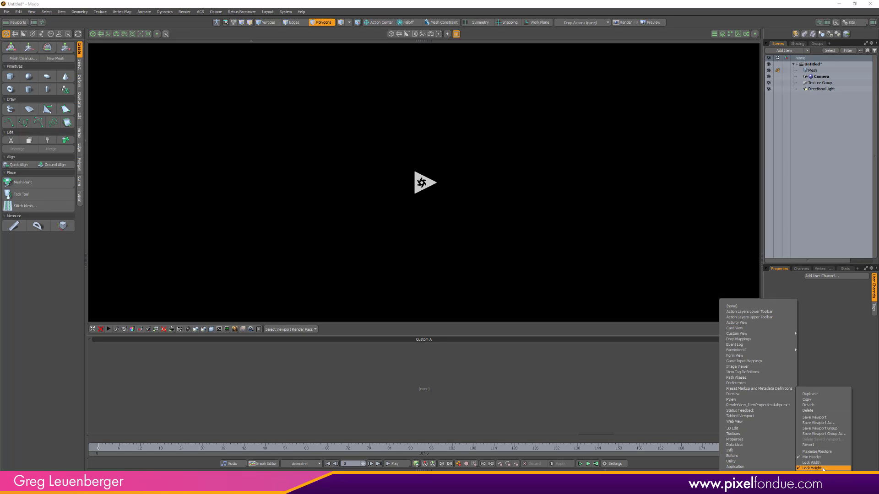
left_click_drag(653, 324, 645, 353)
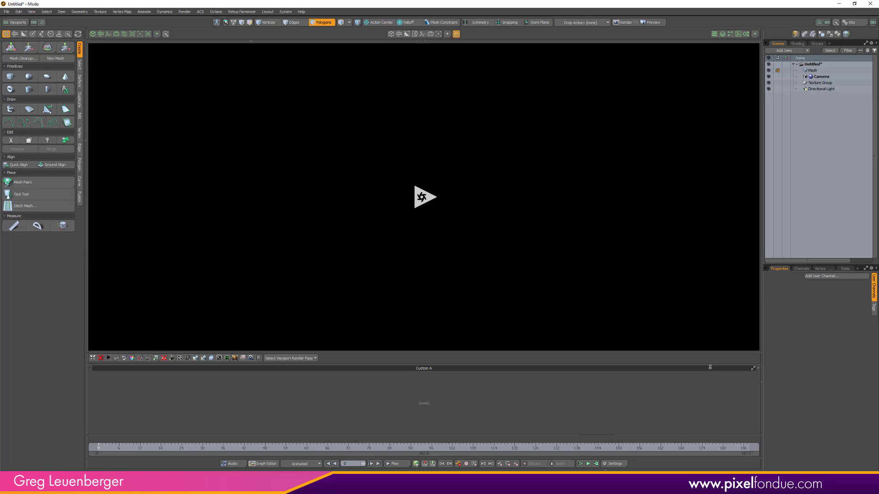
left_click_drag(710, 367, 762, 311)
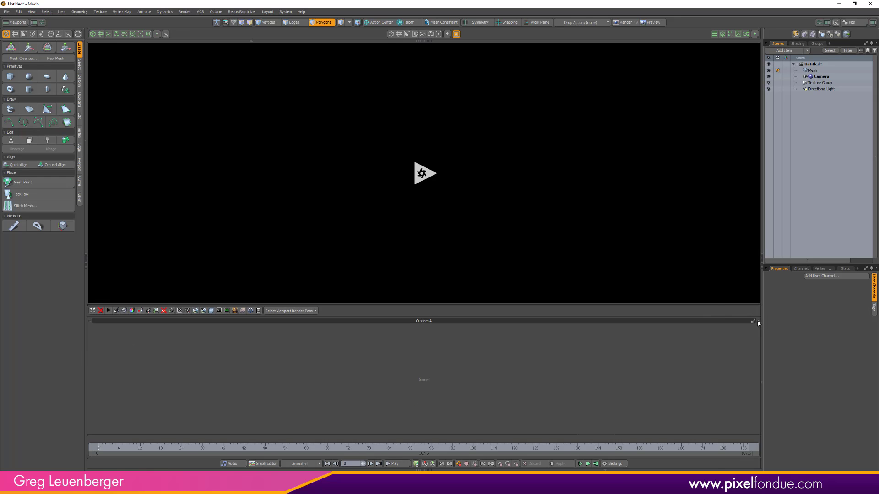
- Set the lowest viewport to Status Feedback showing only octaneRenderForModoLog, and start the Octane render
left_click(758, 321)
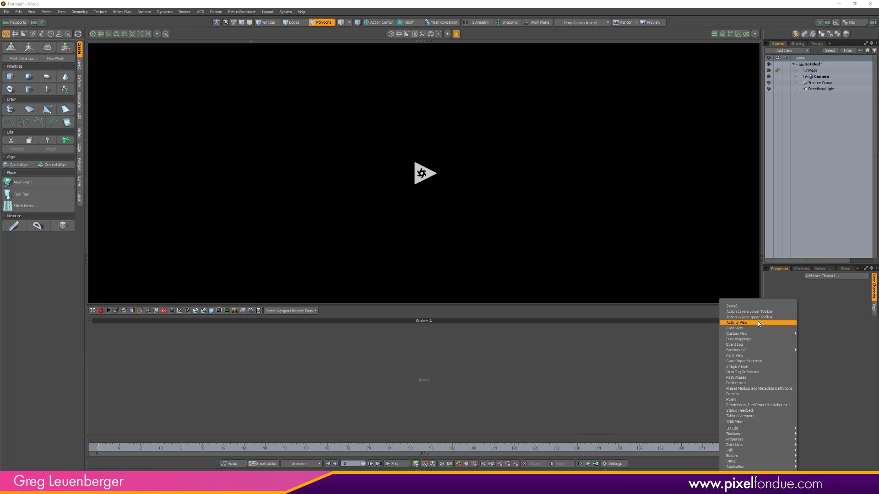
left_click(745, 411)
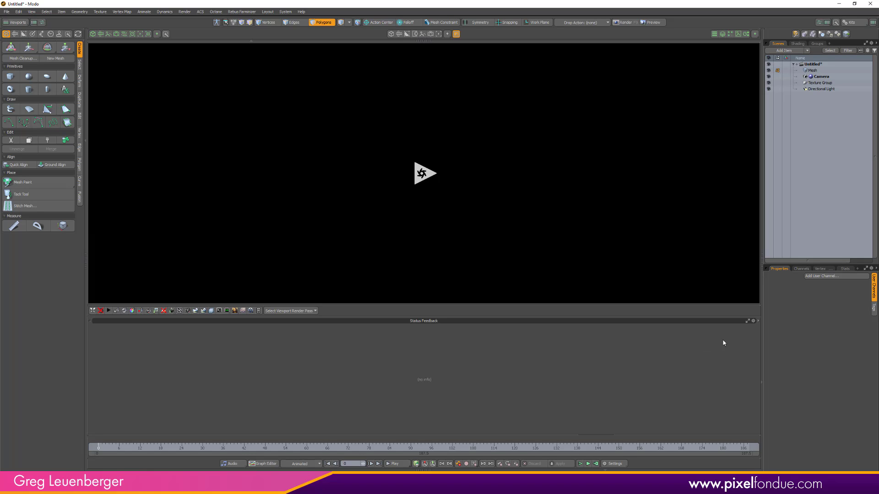
left_click(753, 320)
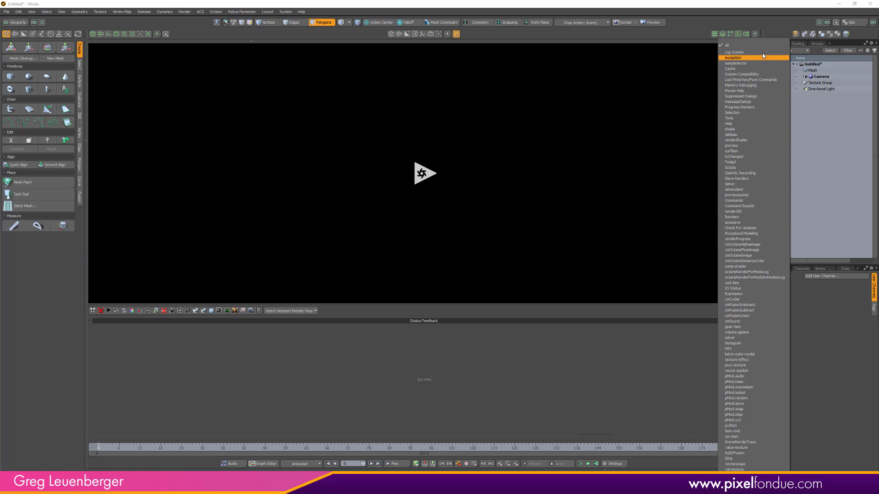
left_click(750, 272)
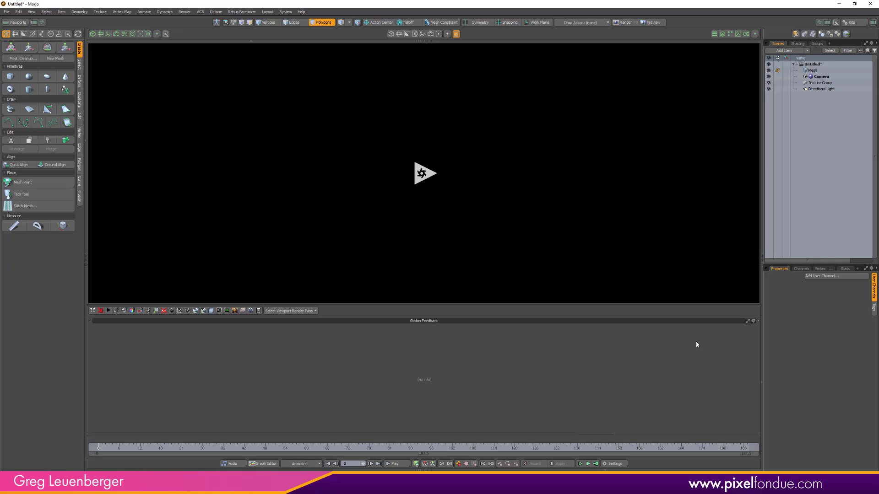
left_click(109, 311)
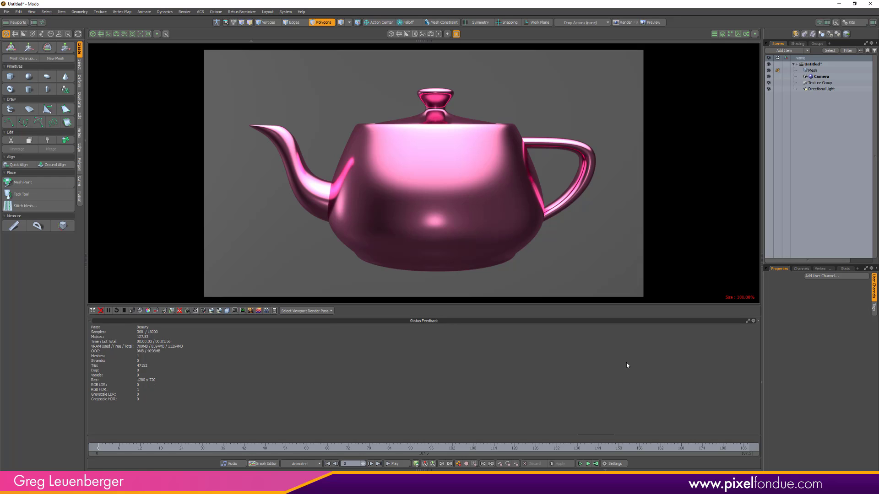
- Apply Min Header to the Status Feedback viewport and shrink it to a single-line strip under the Octane toolbar
left_click(760, 322)
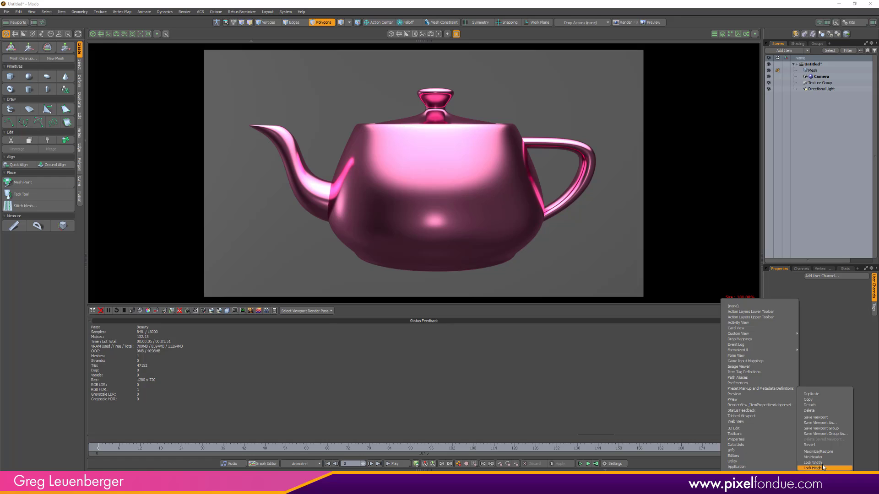
left_click(817, 459)
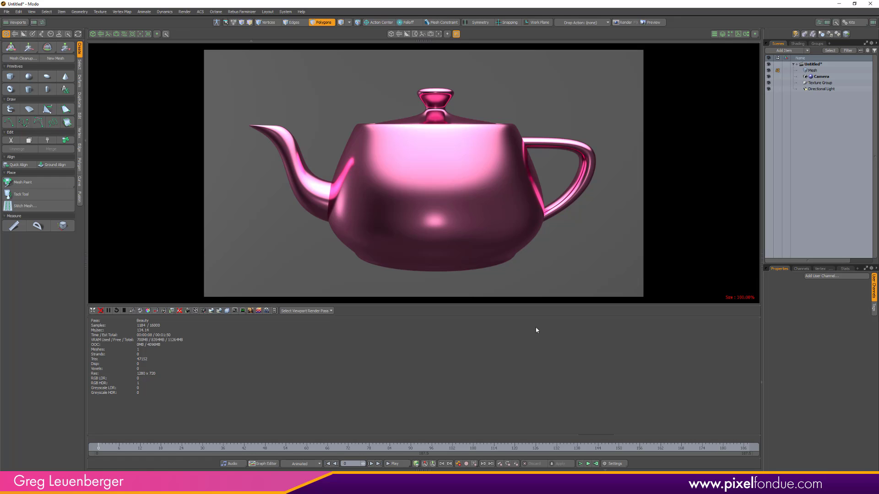
left_click_drag(534, 317, 528, 437)
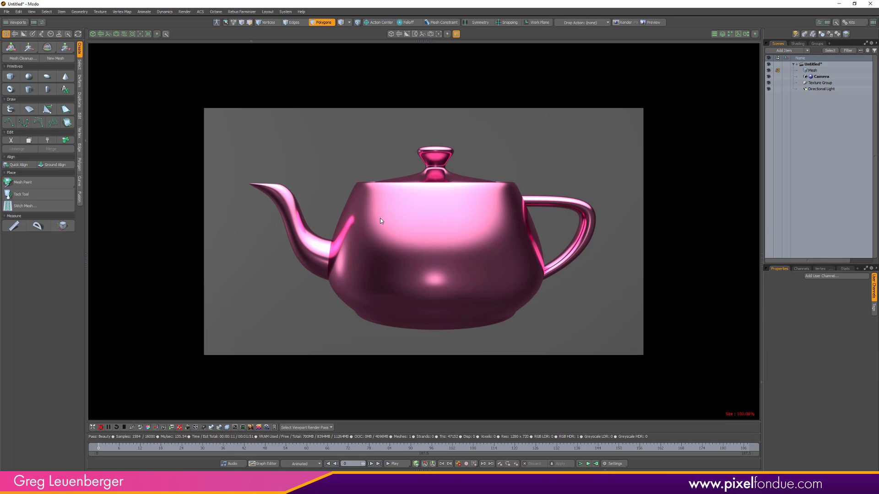
- Show the 3D model view beside the OctaneRender viewport and look through the render camera in it
left_click(93, 34)
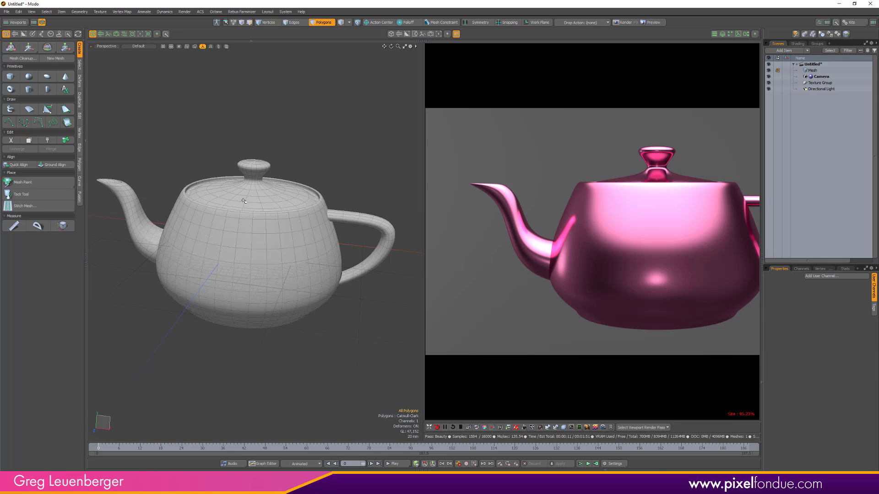
left_click_drag(289, 260, 304, 235, "alt")
scroll(334, 259, "down", 3)
key("KP_Decimal")
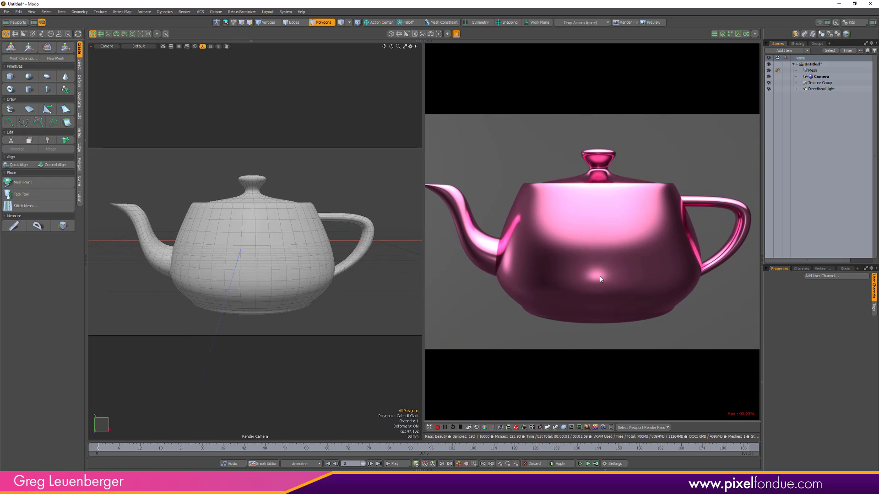
- Return the model view to Perspective and select the polygon loop around the upper part of the teapot's body
key("5")
left_click(265, 226)
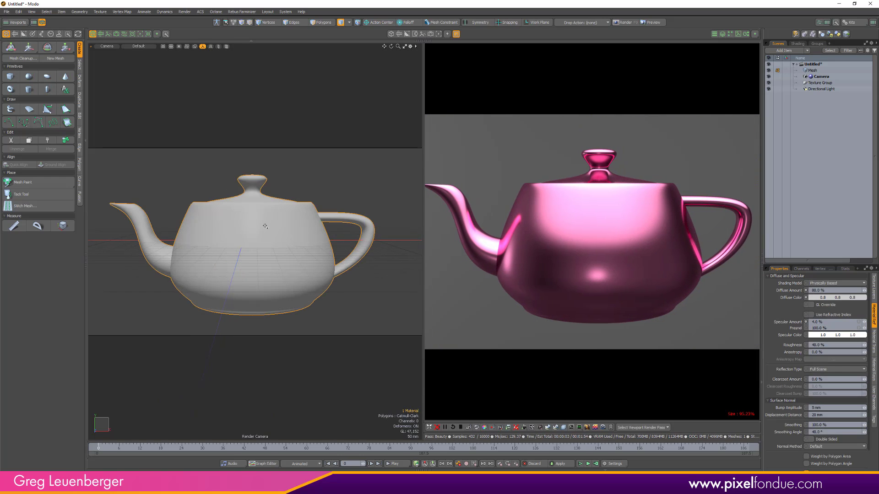
key("ctrl+1")
mouse_move(269, 237)
left_mouse_down("alt")
mouse_move(276, 252)
mouse_move(270, 244)
left_mouse_up("alt")
key("3")
key("ctrl+3")
left_click(333, 253)
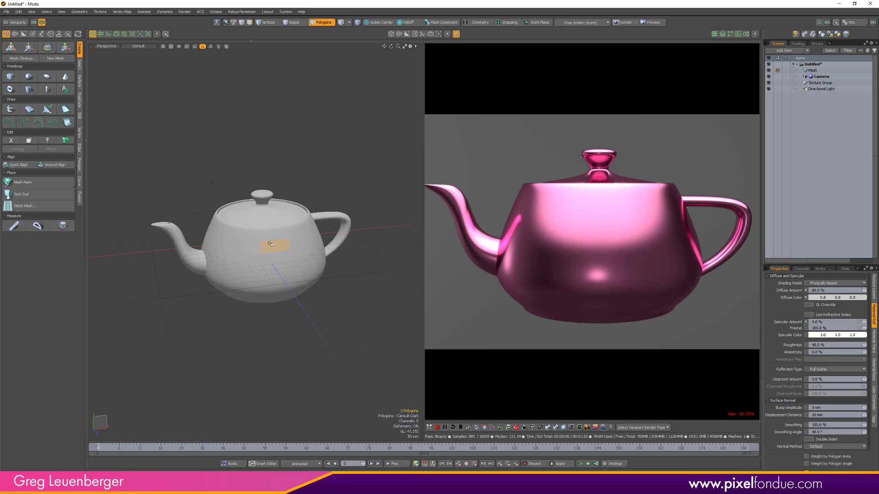
key("l")
- Enlarge the selected polygon loop outward with the Transform tool, then drop the tool and the selection
key("y")
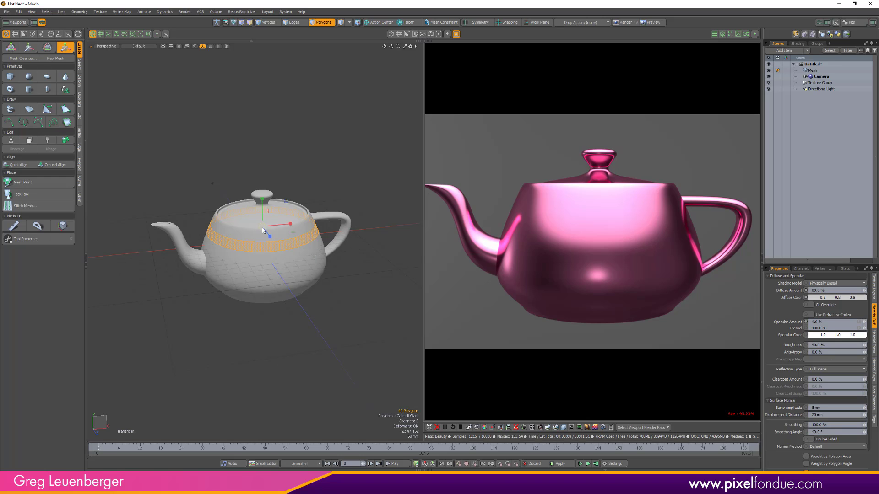
left_click_drag(294, 232, 301, 232)
key("Escape")
key("Escape")
left_click_drag(295, 320, 296, 306, "alt")
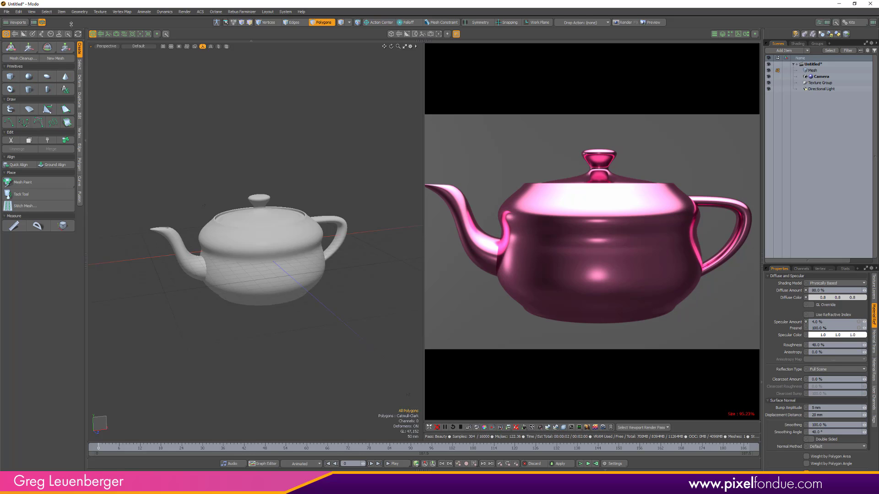
- Sculpt a dent into the front of the teapot's body with the Push sculpt tool, then drop the tool
left_click(41, 34)
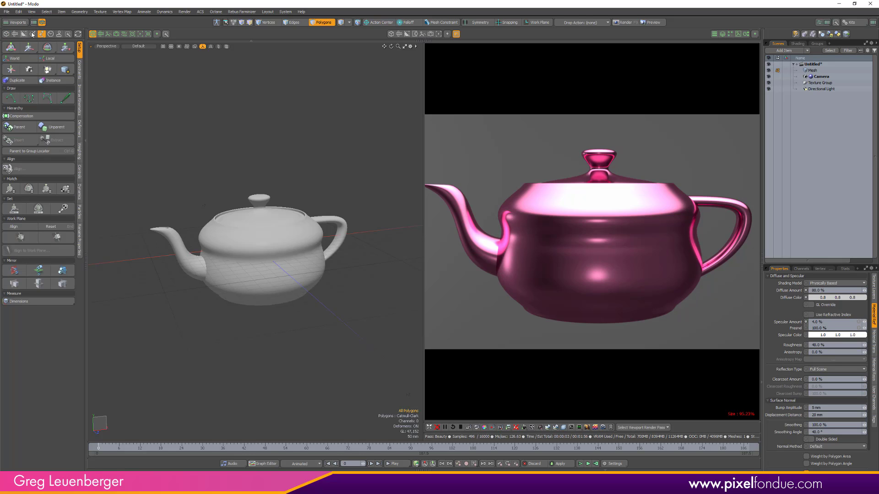
left_click(32, 34)
left_click(18, 62)
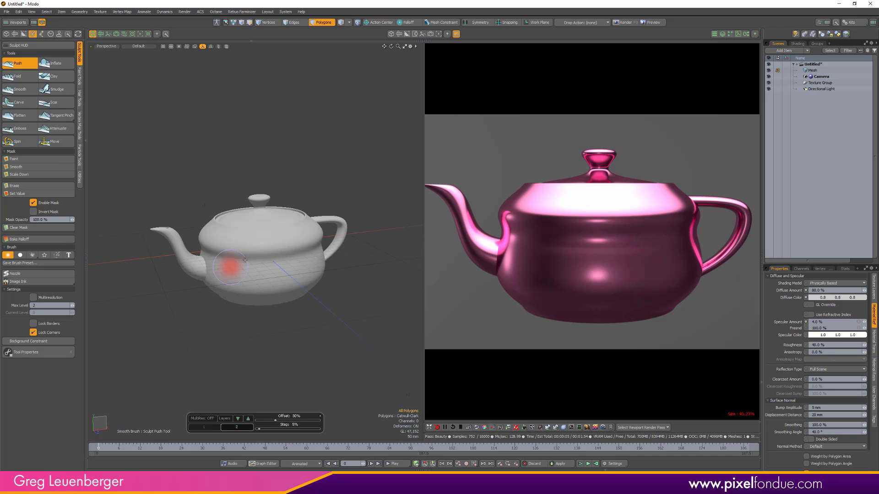
mouse_move(264, 247)
left_mouse_down()
mouse_move(281, 284)
mouse_move(228, 227)
mouse_move(269, 239)
mouse_move(308, 406)
mouse_move(301, 350)
mouse_move(277, 333)
left_mouse_up()
key("space")
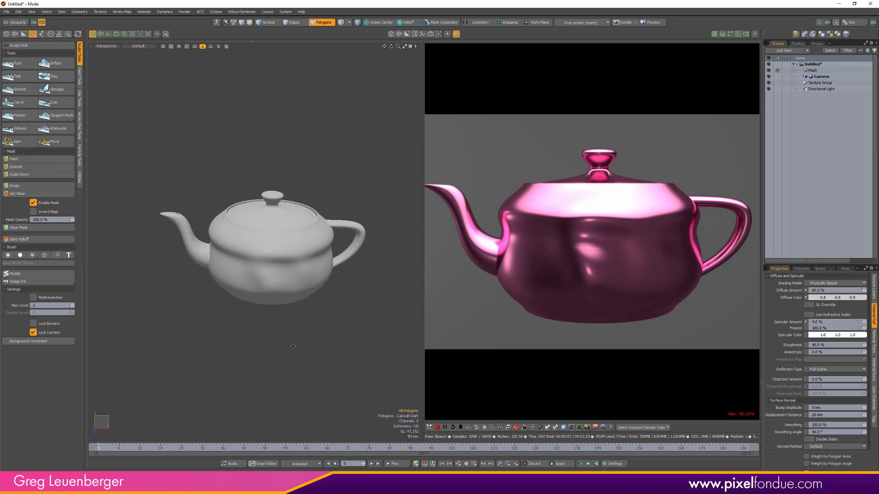
left_click_drag(295, 360, 291, 359, "alt+shift")
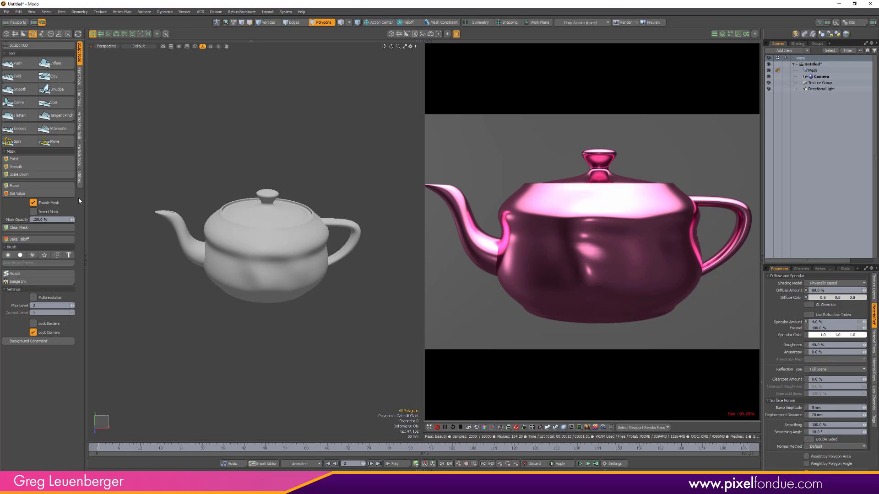
- Look through the modeling, animation, game, rigging, sculpting and topology toolsets and the scene's Shading list
left_click(7, 34)
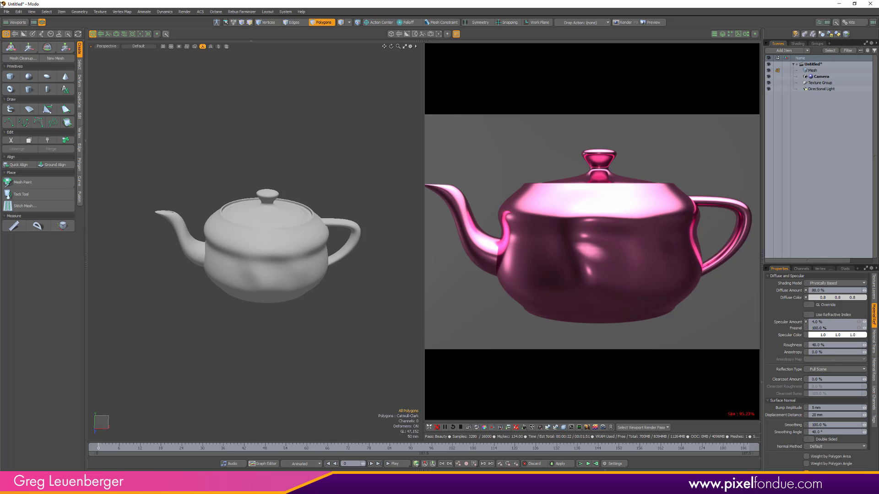
left_click(51, 34)
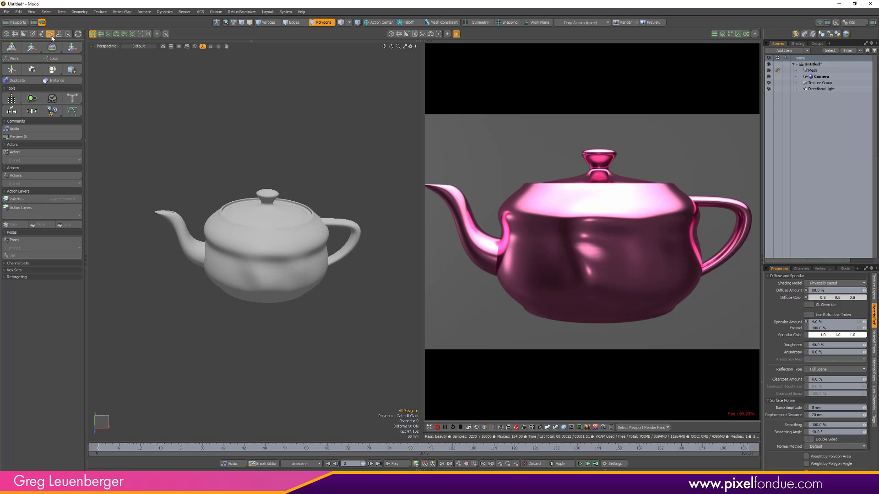
left_click(59, 35)
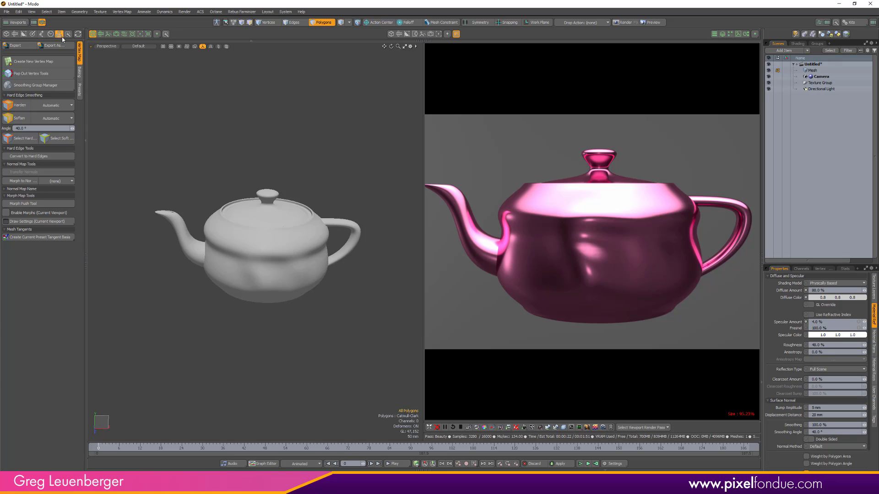
left_click(51, 34)
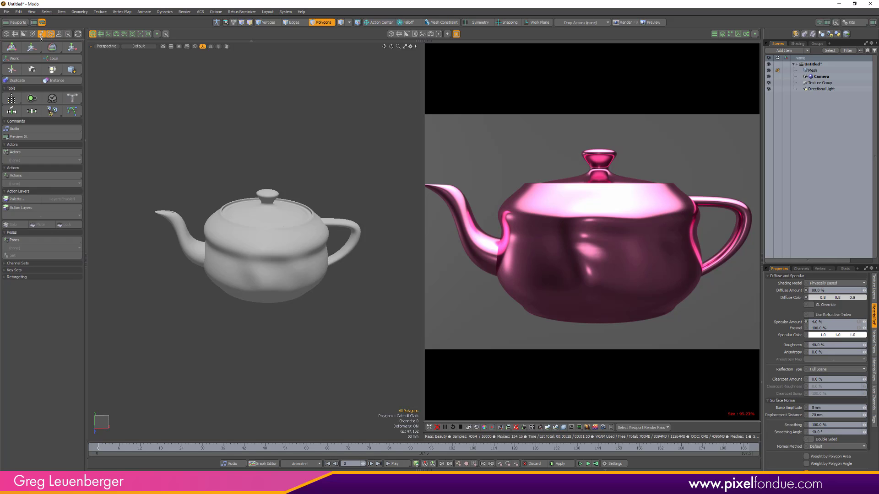
left_click(42, 34)
left_click(32, 34)
left_click(23, 34)
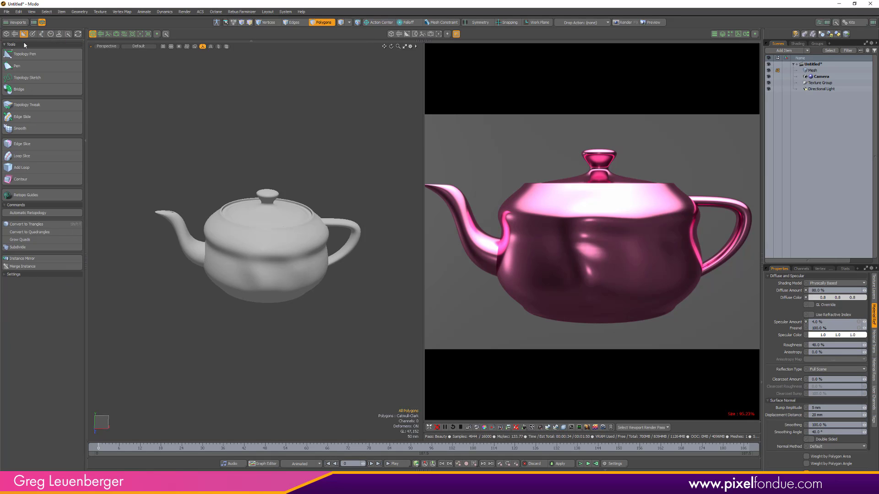
left_click(6, 34)
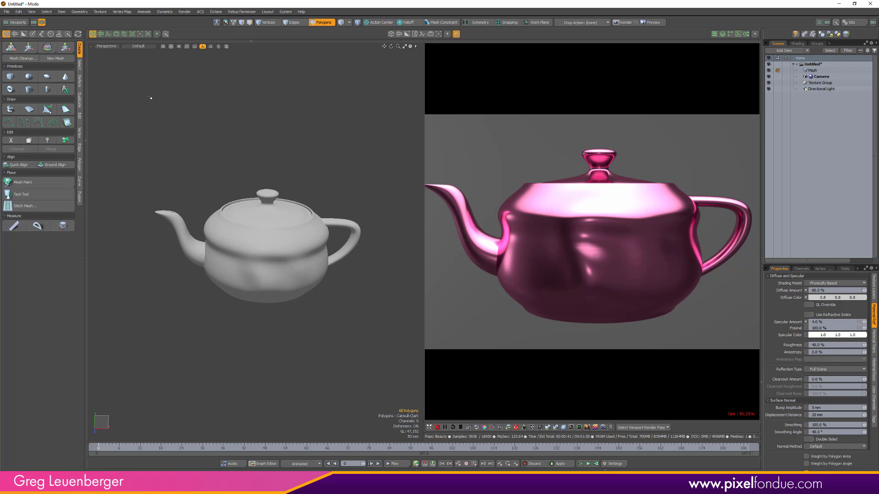
left_click(796, 44)
left_click(778, 44)
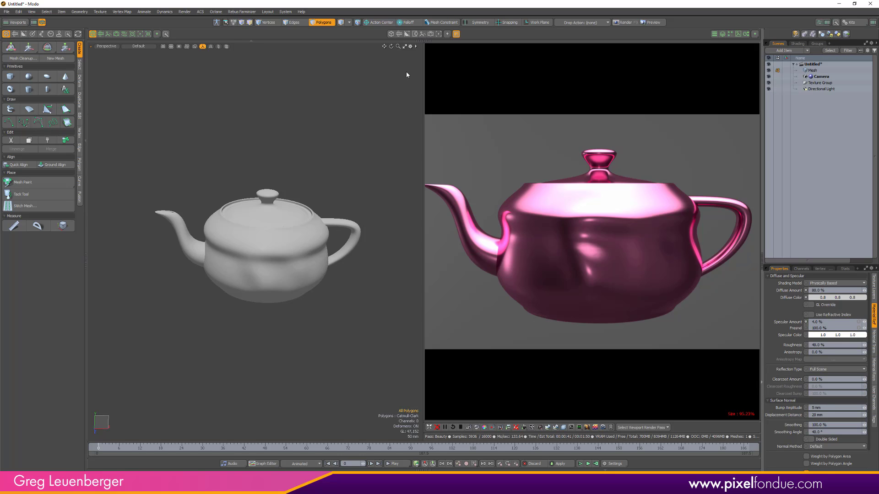
- Turn on editing for the custom Workbench toolset and open its form in the Form Editor, placed clear of the render
left_click(67, 35)
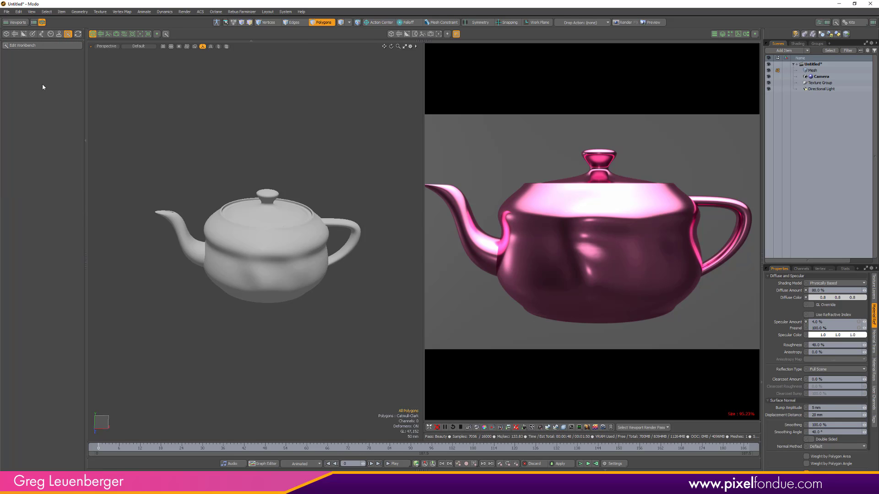
left_click(44, 46)
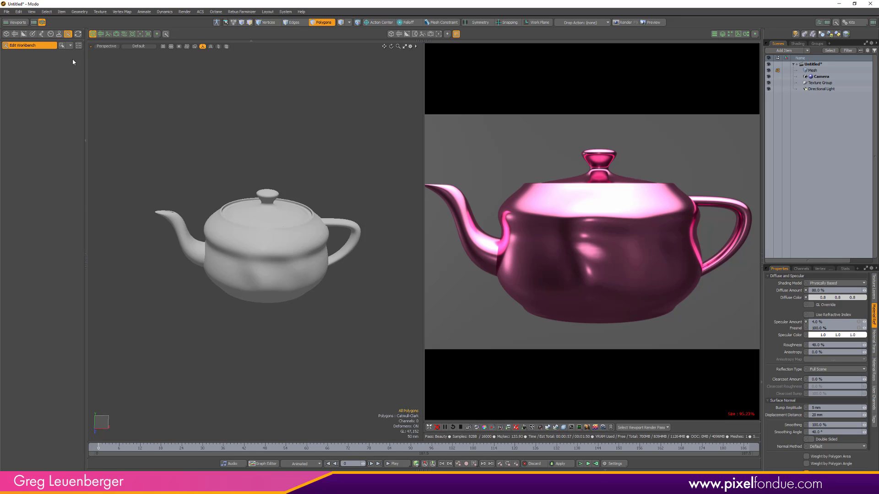
left_click(79, 45)
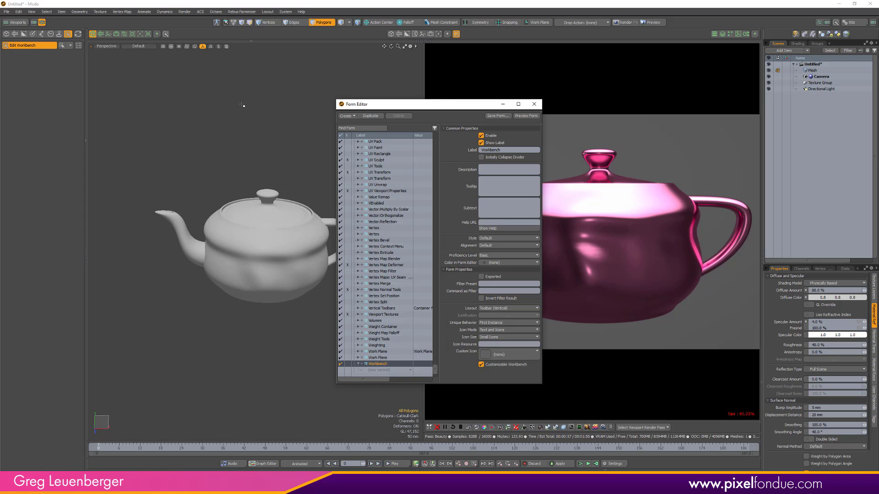
scroll(433, 339, "up", 15)
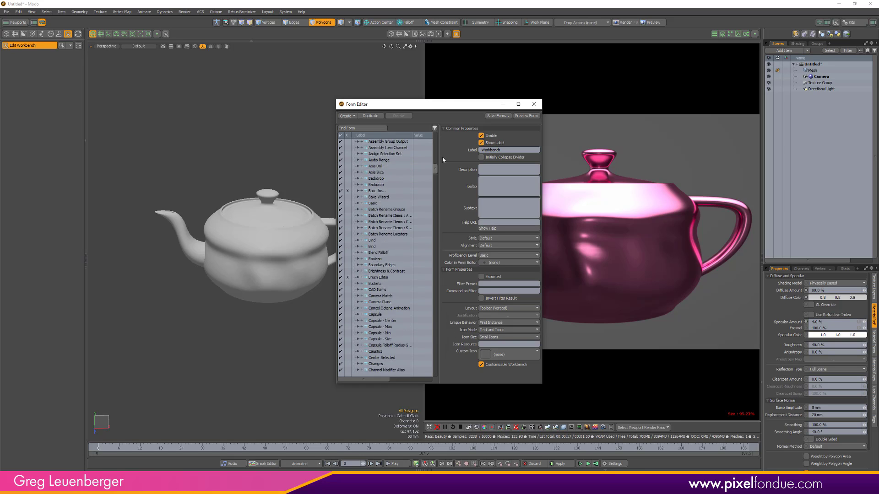
scroll(428, 308, "down", 15)
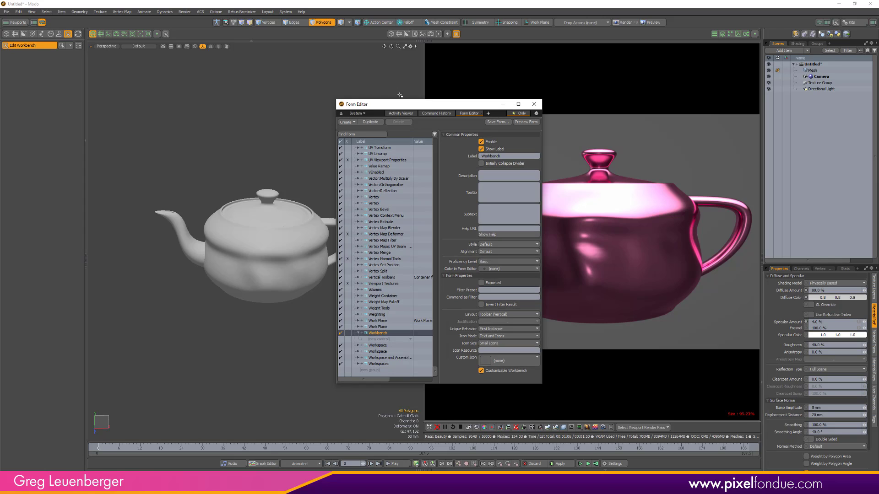
left_click_drag(384, 106, 250, 74)
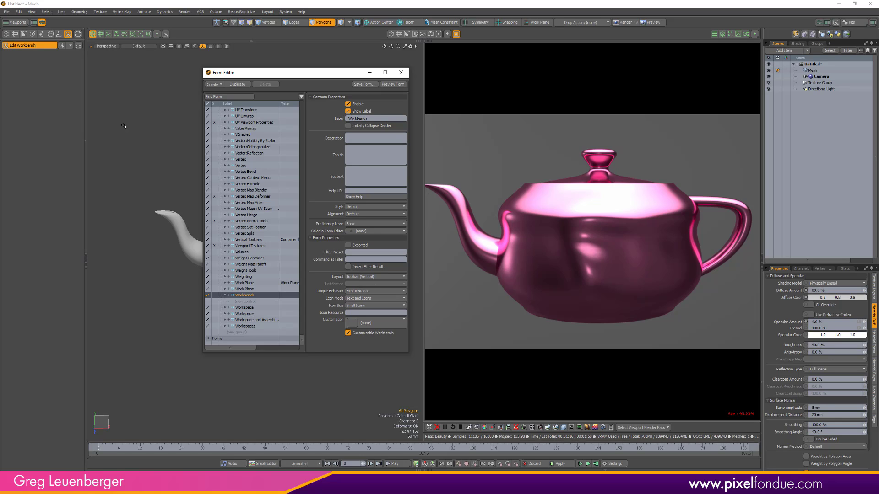
- Add an empty form reference to the Workbench form and widen the Form Editor and its Label column
left_click(257, 302)
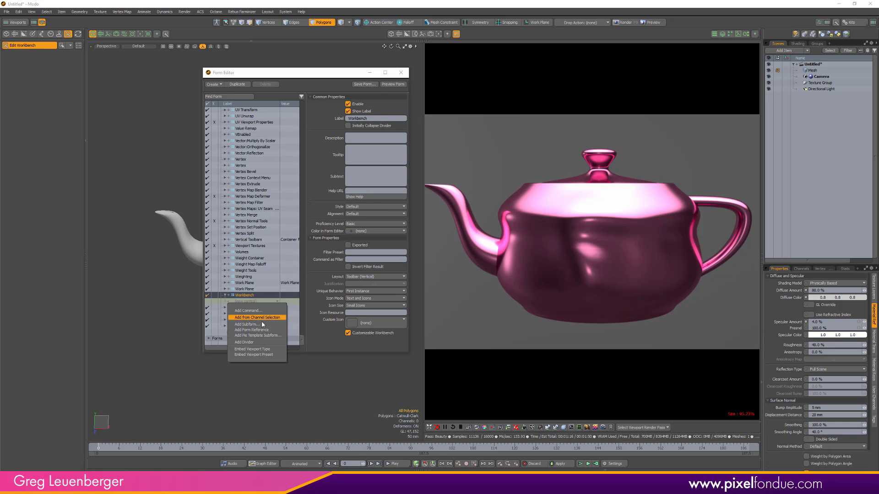
left_click(271, 331)
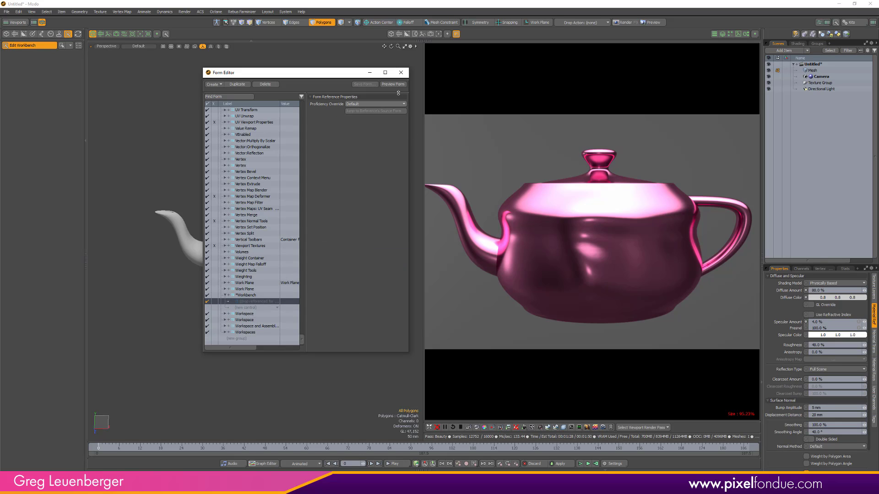
left_click_drag(436, 120, 559, 121)
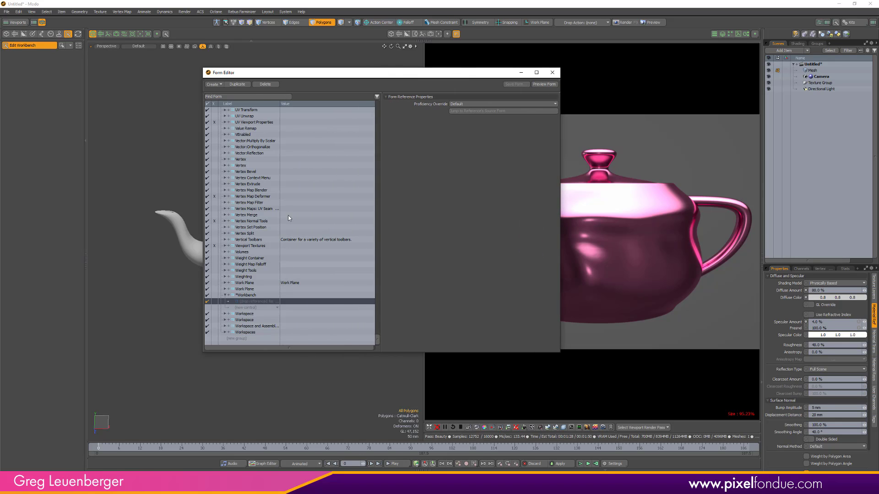
left_click_drag(279, 104, 320, 104)
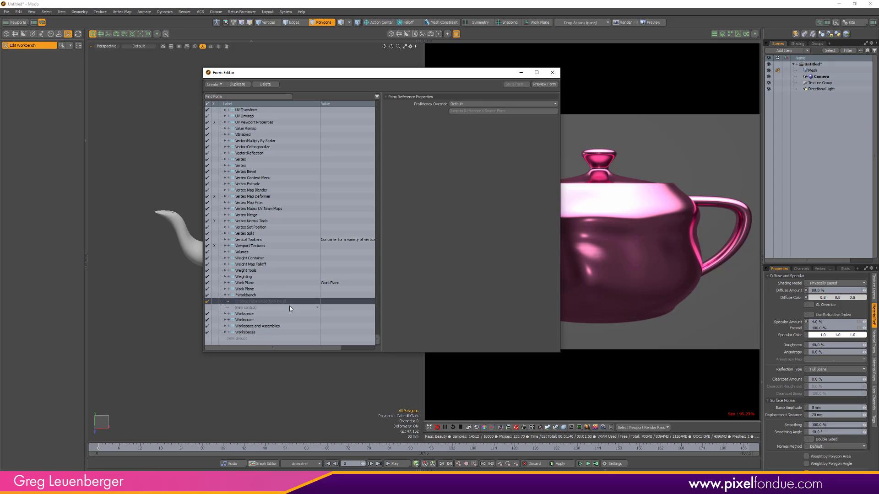
- Open the OctaneRender Setup window, make it taller and place it beside the Form Editor
left_click(216, 12)
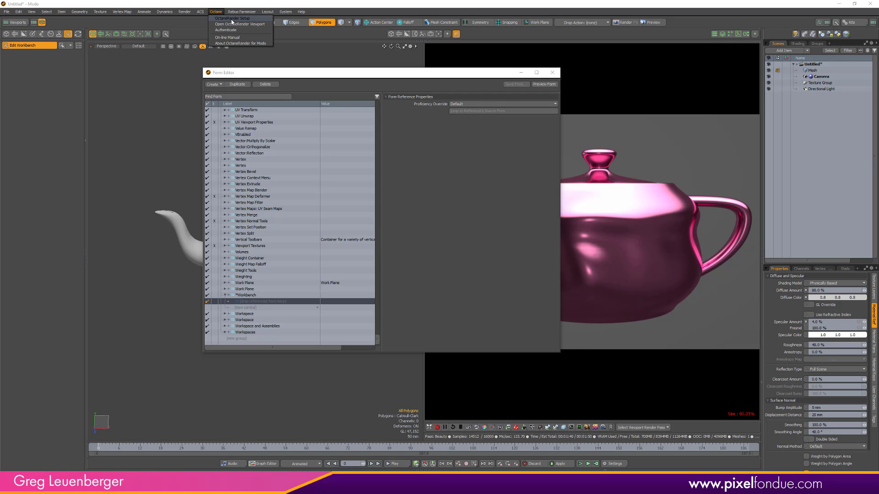
left_click(232, 19)
left_click_drag(442, 143, 641, 105)
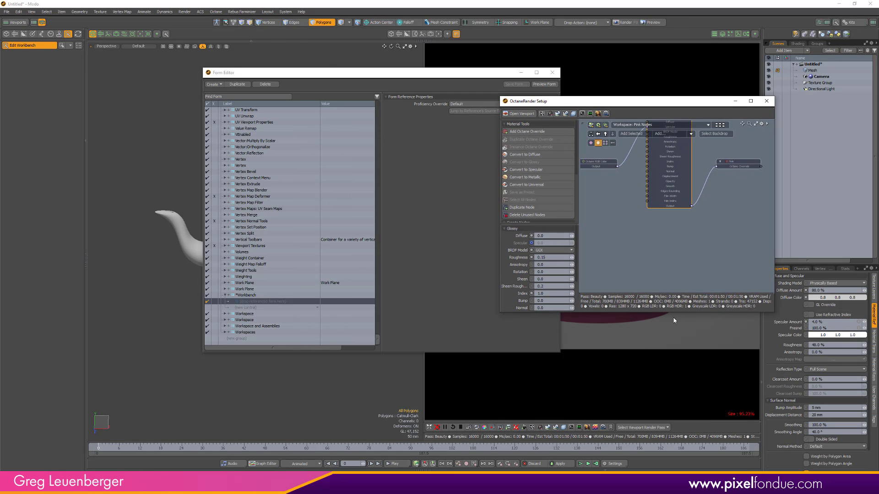
left_click_drag(602, 314, 602, 471)
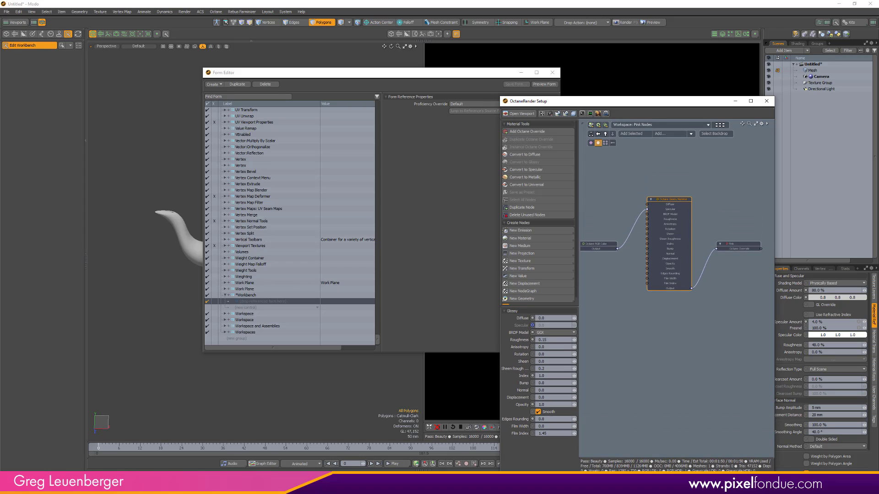
left_click_drag(589, 104, 654, 31)
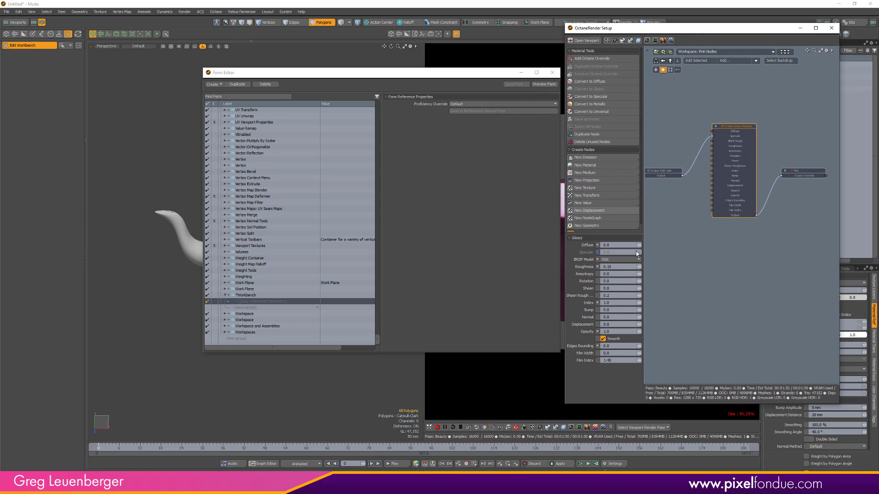
left_click_drag(612, 404, 616, 460)
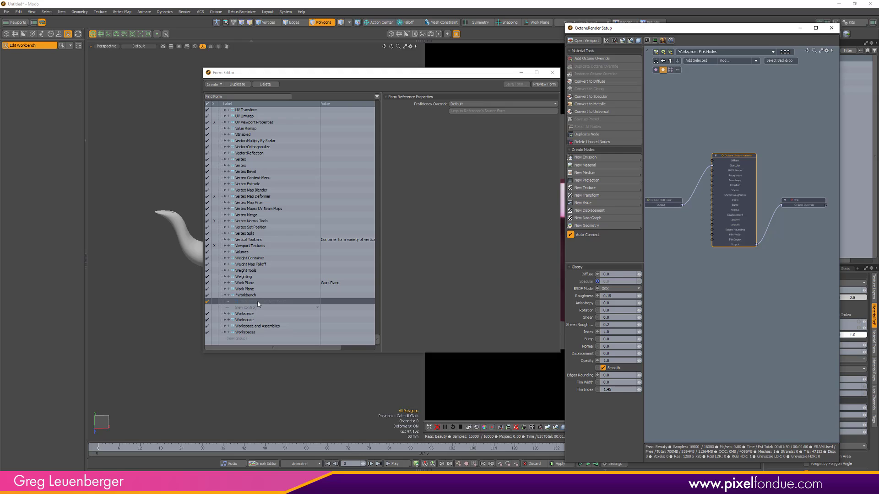
- Find the form behind the OctaneRender Setup's material and node tools and place Octane Schematic Left Panel into the Workbench form
left_click(256, 97)
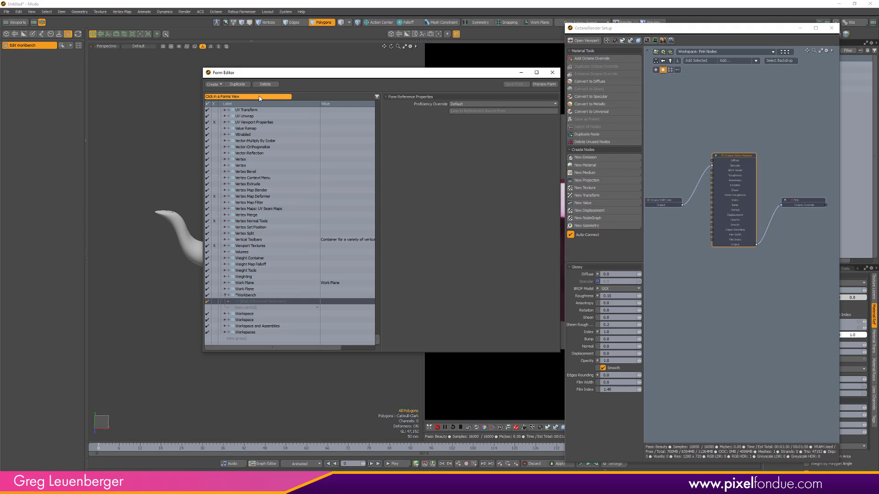
left_click(616, 241)
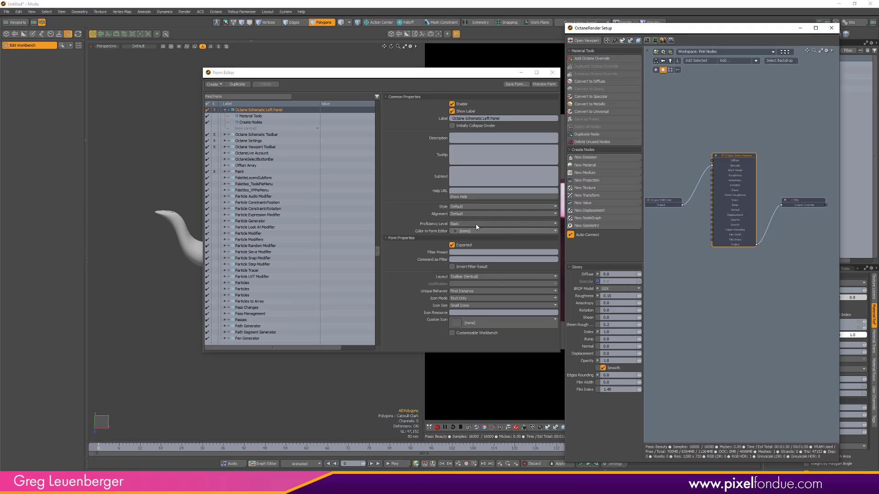
mouse_move(378, 255)
left_mouse_down()
mouse_move(375, 348)
mouse_move(387, 240)
mouse_move(388, 247)
left_mouse_up()
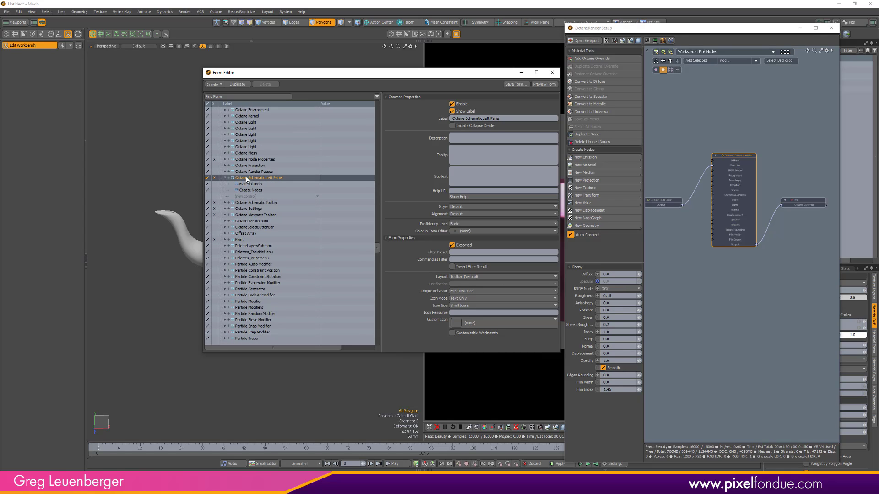
left_click_drag(246, 179, 267, 297)
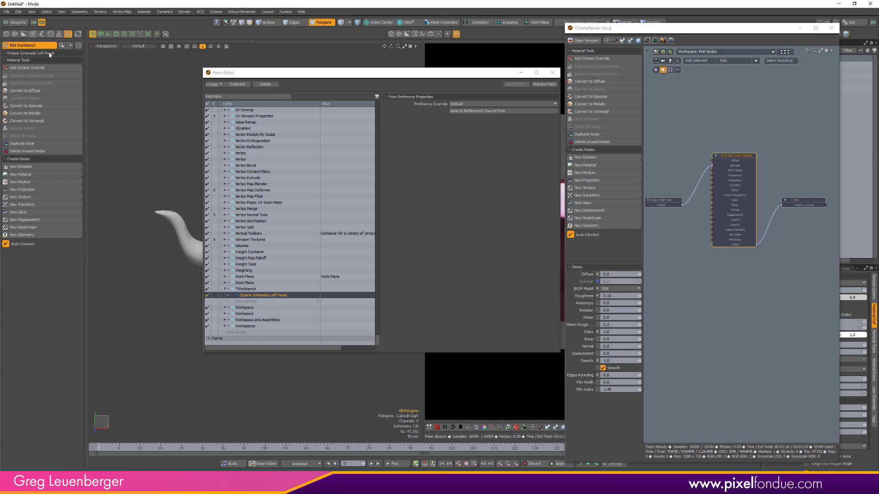
- Add a divider and an empty form reference to the Workbench form beneath Octane Schematic Left Panel
left_click(70, 45)
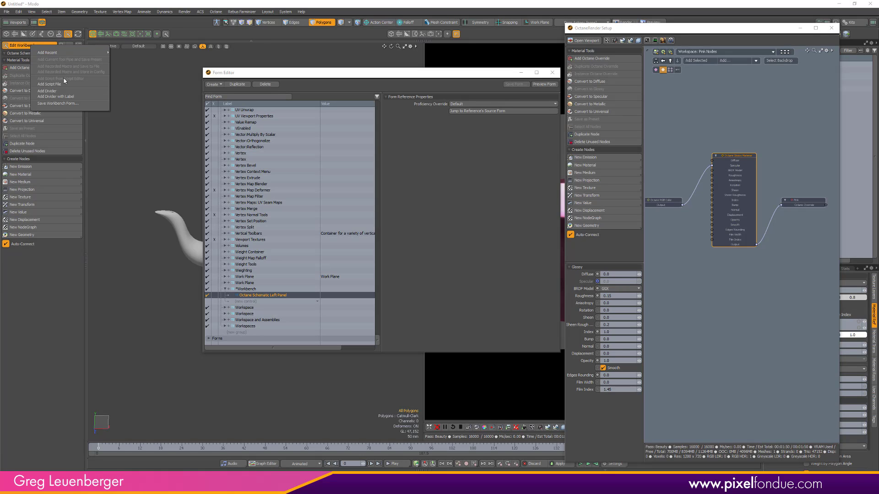
left_click(77, 90)
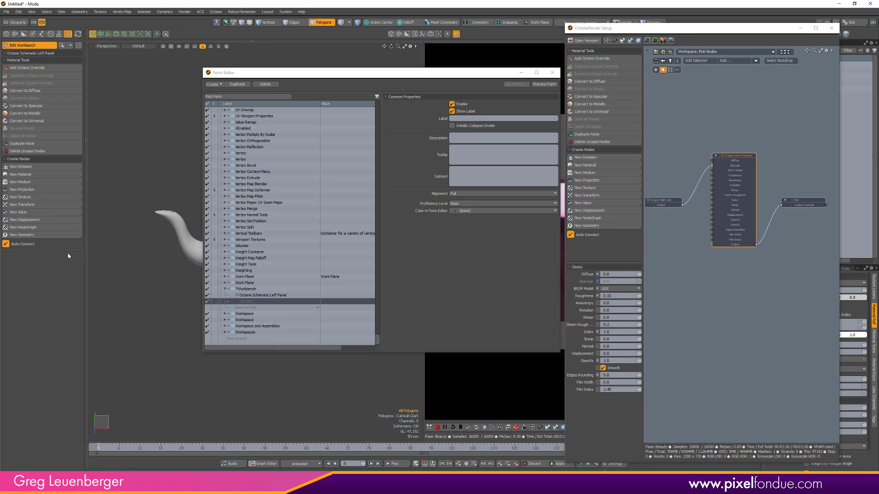
left_click(248, 307)
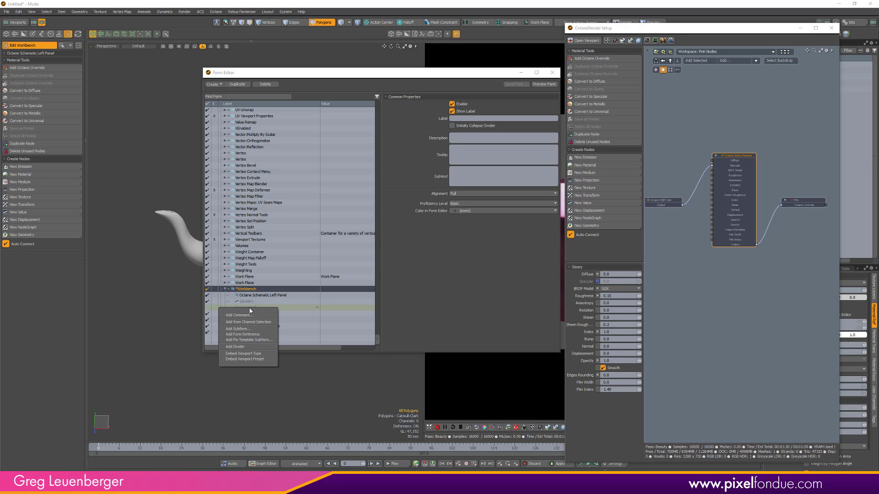
left_click(251, 334)
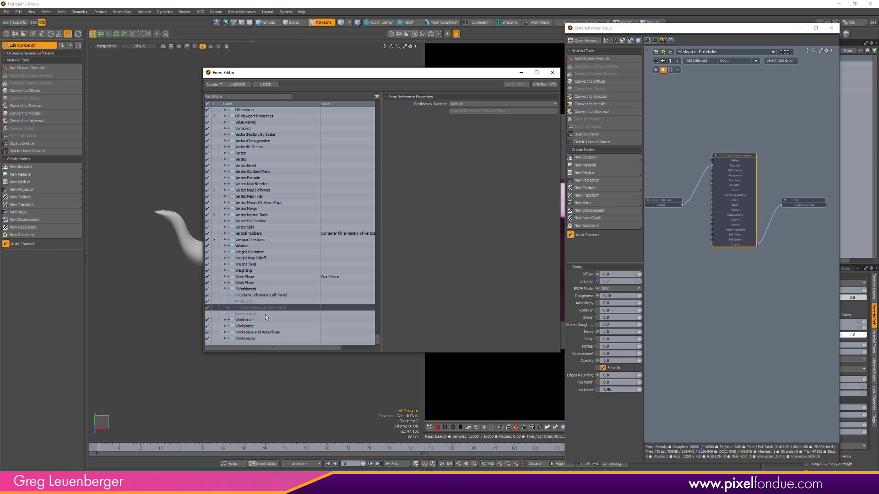
- Find the form behind the OctaneRender Setup's Glossy material properties and place Octane Node Properties into the empty Workbench form reference
left_click(271, 98)
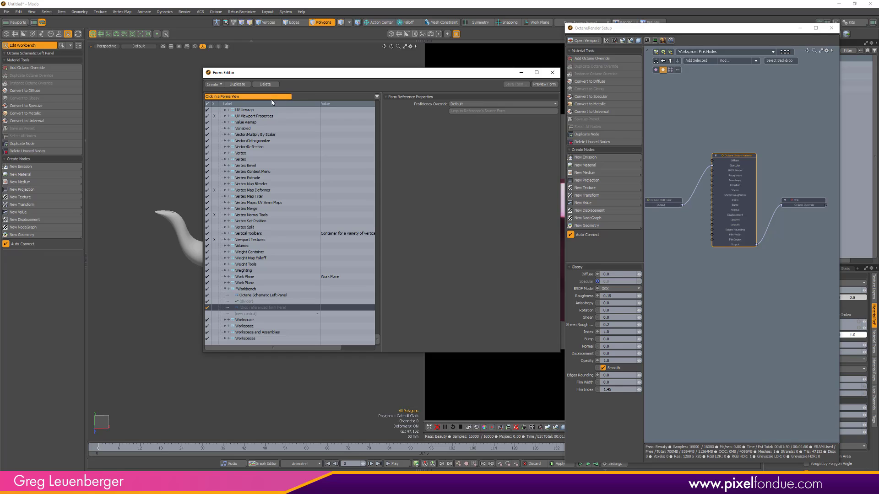
left_click(609, 429)
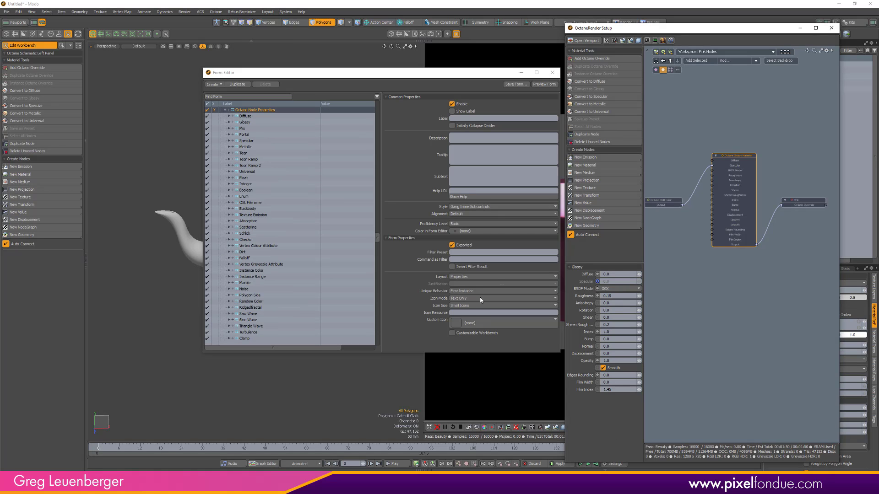
left_click(225, 110)
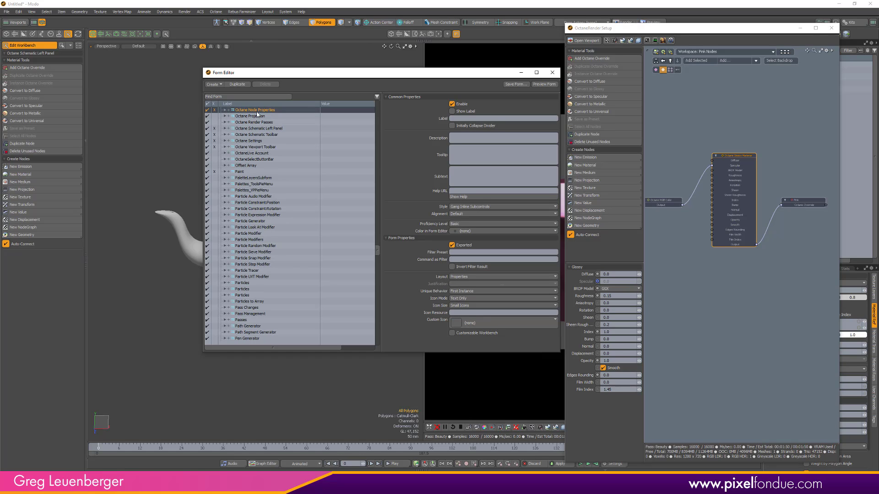
mouse_move(253, 111)
left_mouse_down()
mouse_move(254, 347)
mouse_move(274, 297)
left_mouse_up()
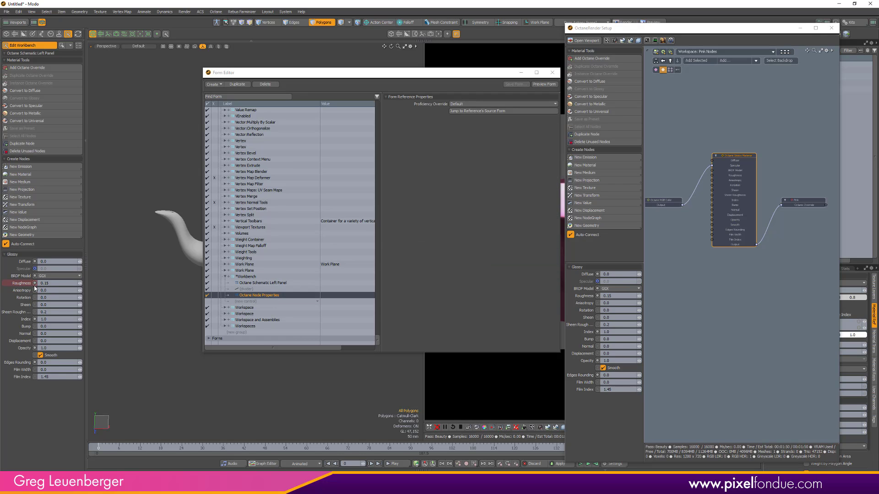
- Move the Form Editor off the render and close both it and the OctaneRender Setup window
left_click_drag(476, 72, 396, 103)
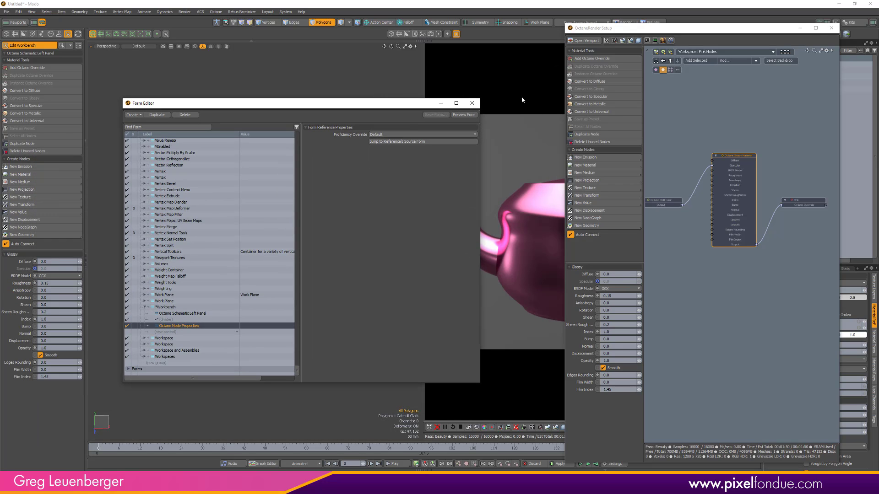
left_click(472, 103)
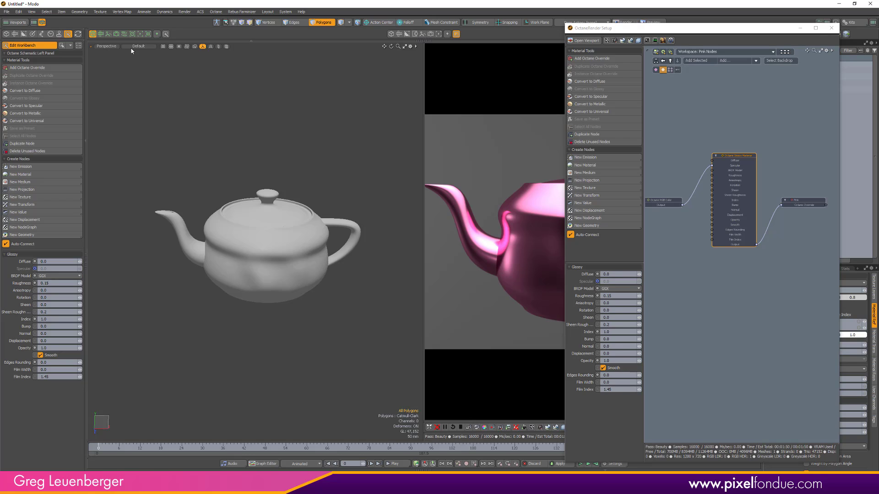
left_click(832, 27)
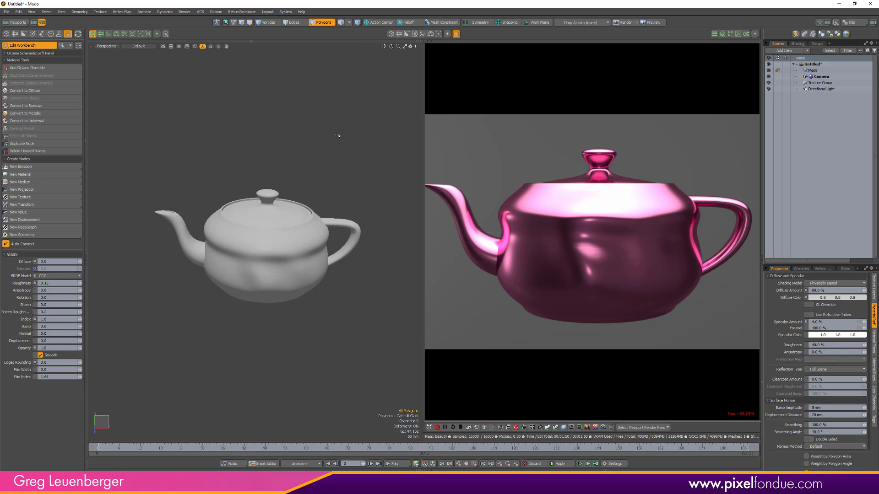
- Find the Custom A viewport button's form, load Octane viewport icon.png as its custom icon, and test the button by switching viewports
left_click(78, 45)
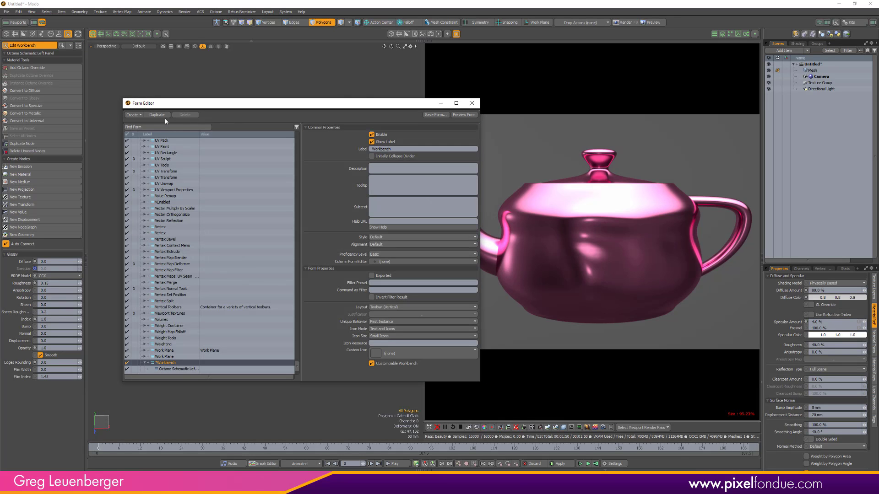
left_click(160, 129)
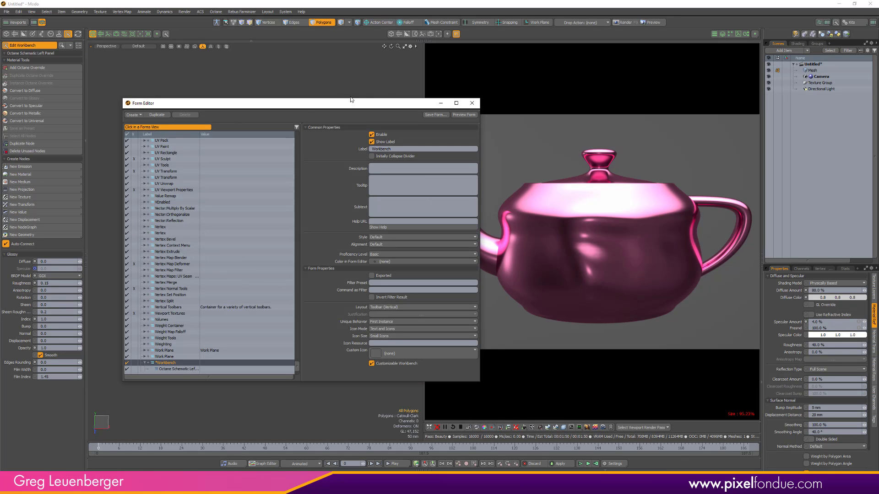
left_click(455, 34)
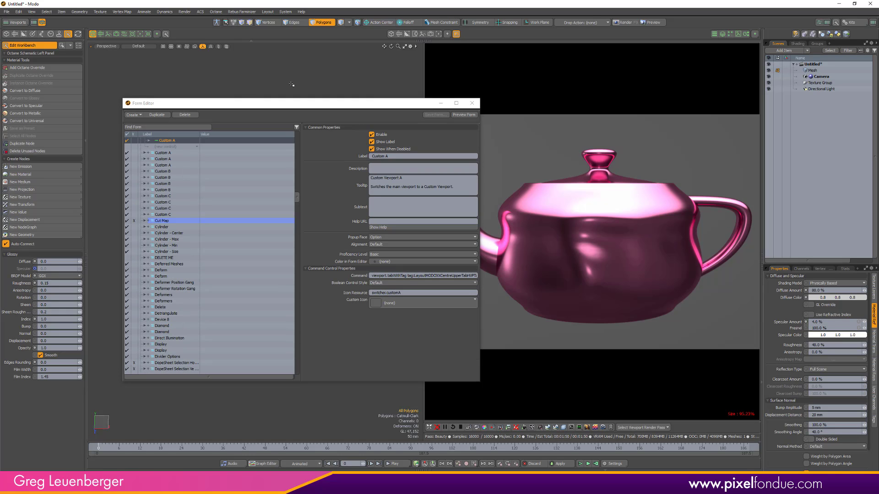
scroll(295, 197, "up", 4)
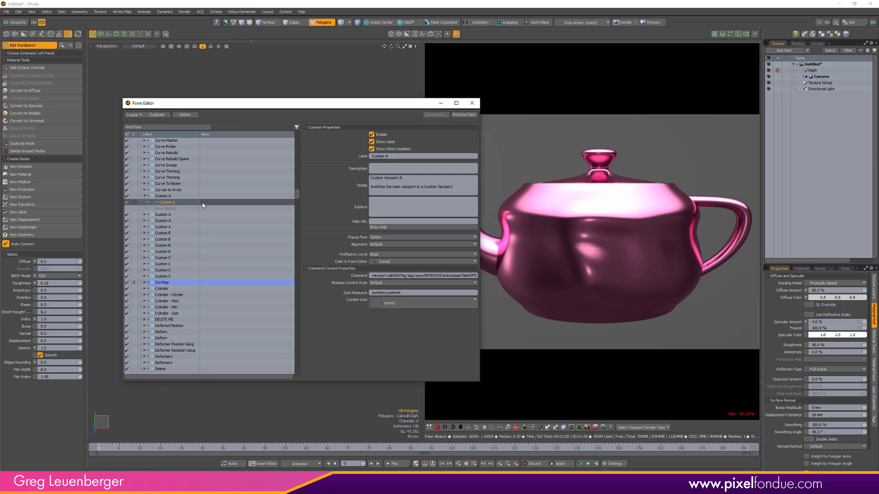
left_click(412, 304)
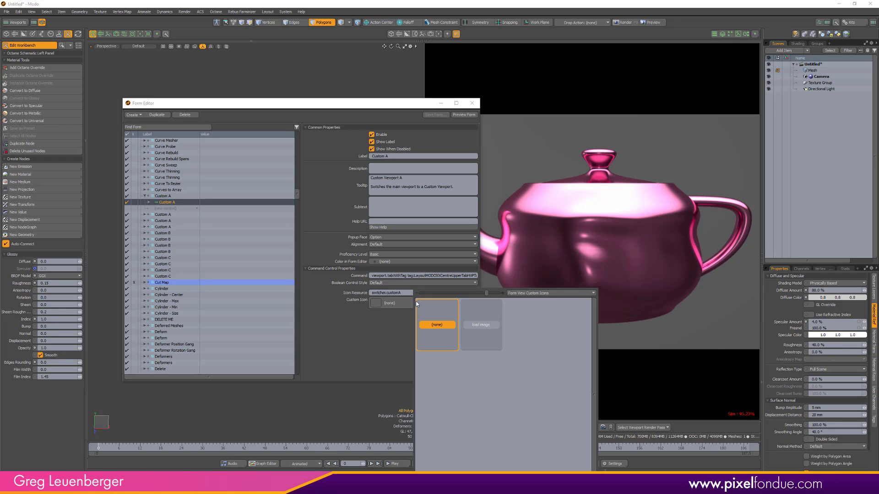
left_click(479, 325)
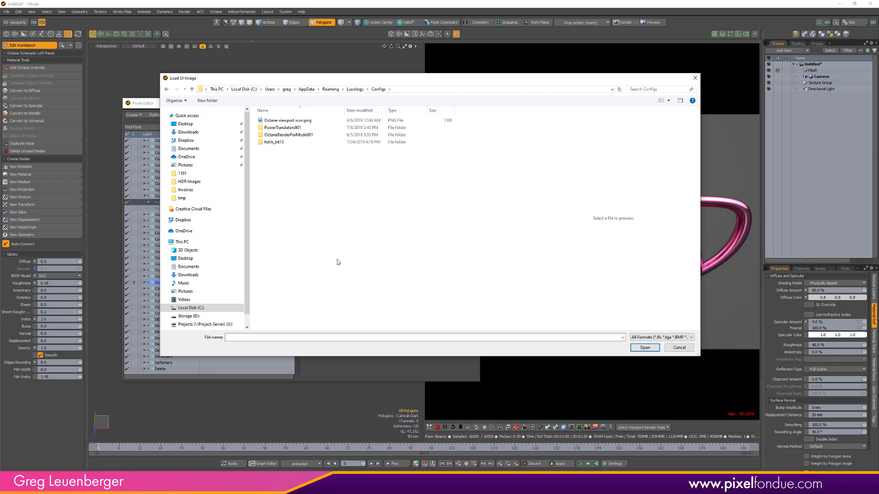
left_click(305, 120)
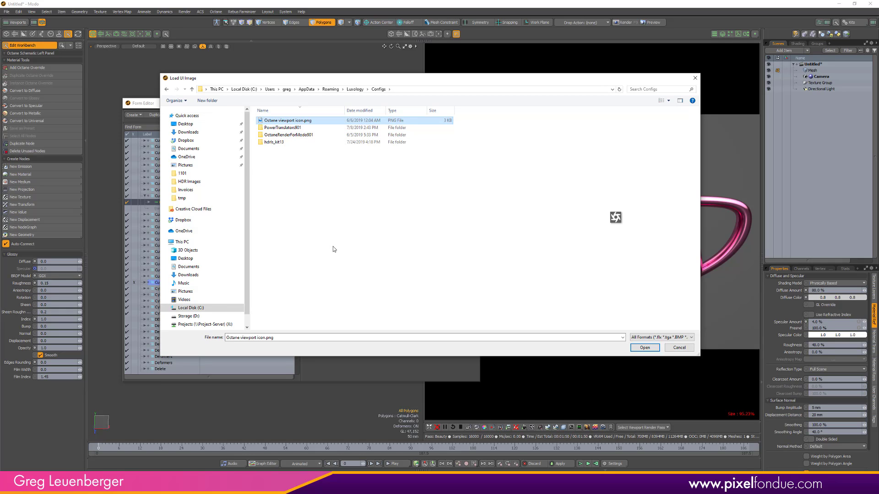
left_click(645, 348)
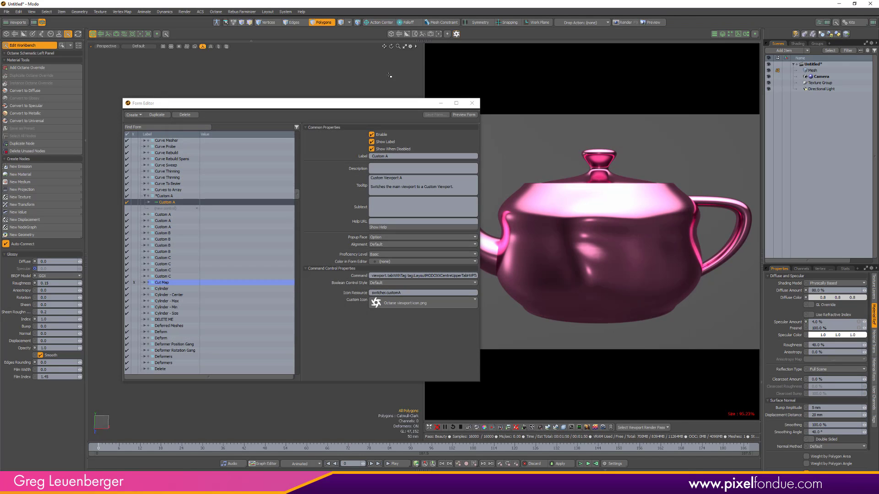
left_click(392, 34)
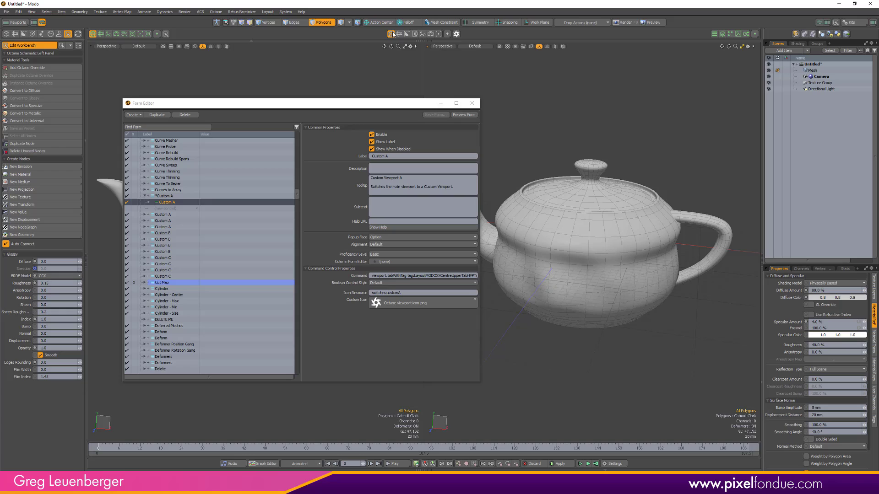
left_click(457, 35)
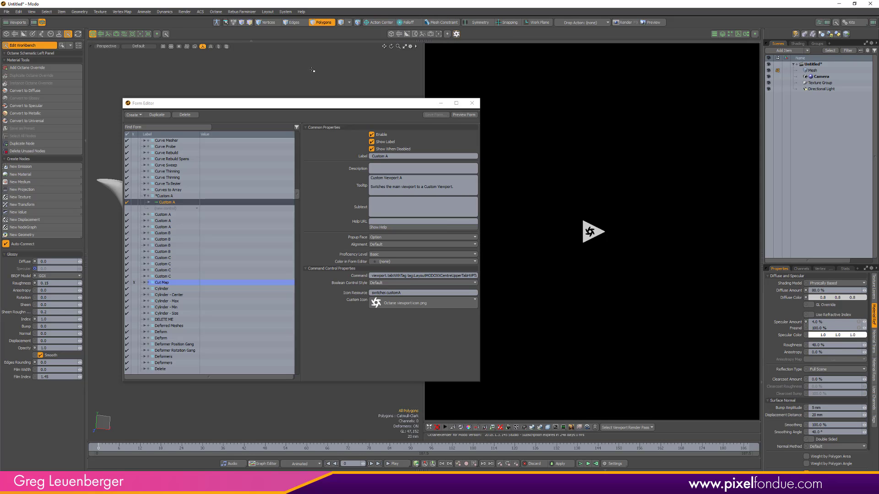
- Examine Octane viewport icon.png in the user configs folder, and close the folder and the Form Editor
left_click(287, 12)
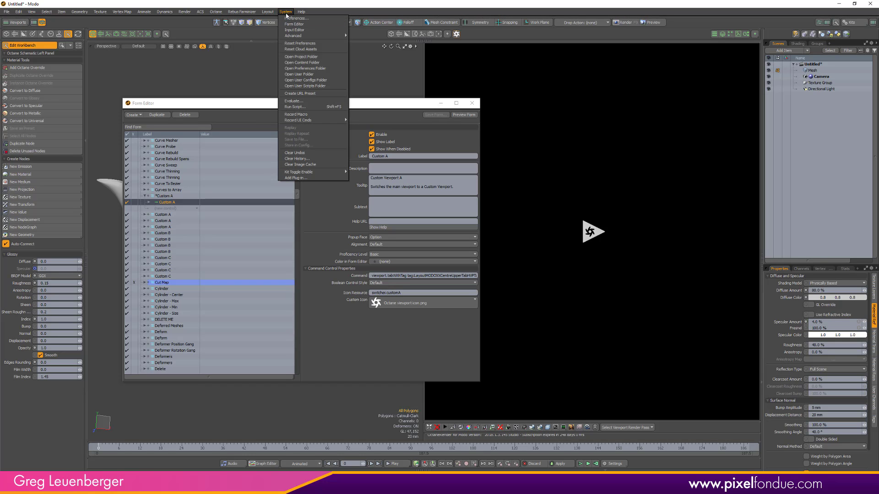
left_click(304, 80)
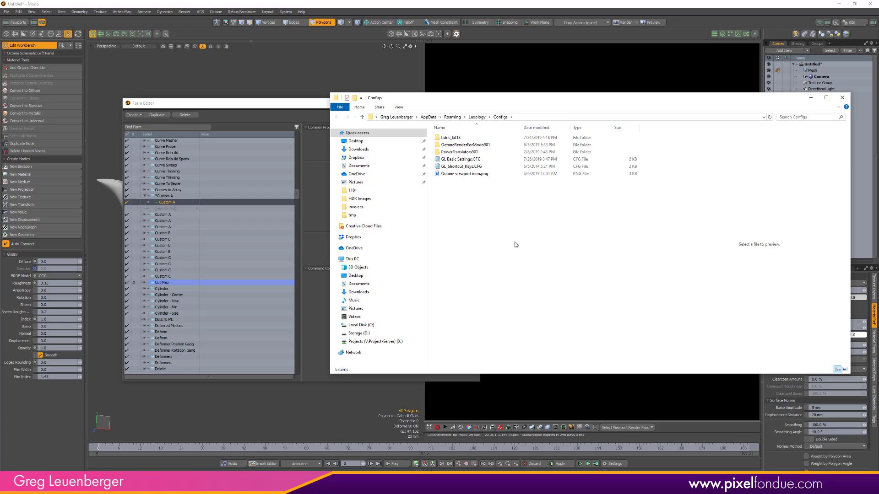
left_click(467, 175)
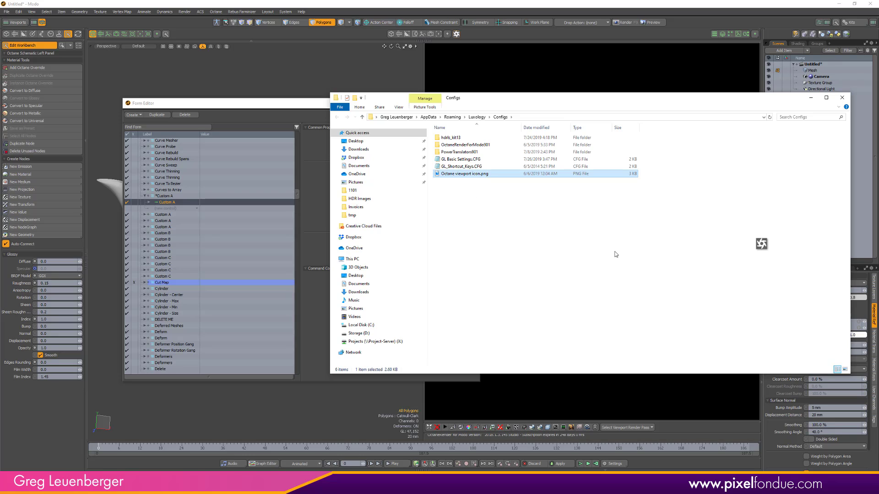
left_click(841, 97)
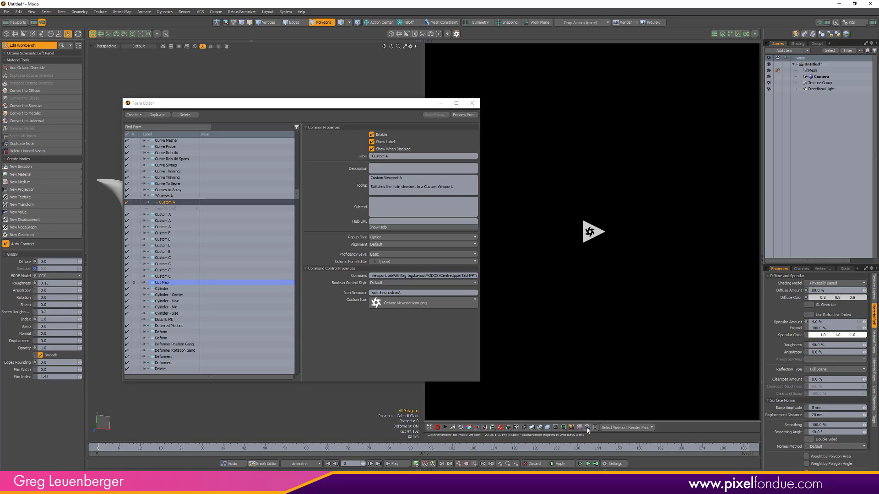
left_click(472, 103)
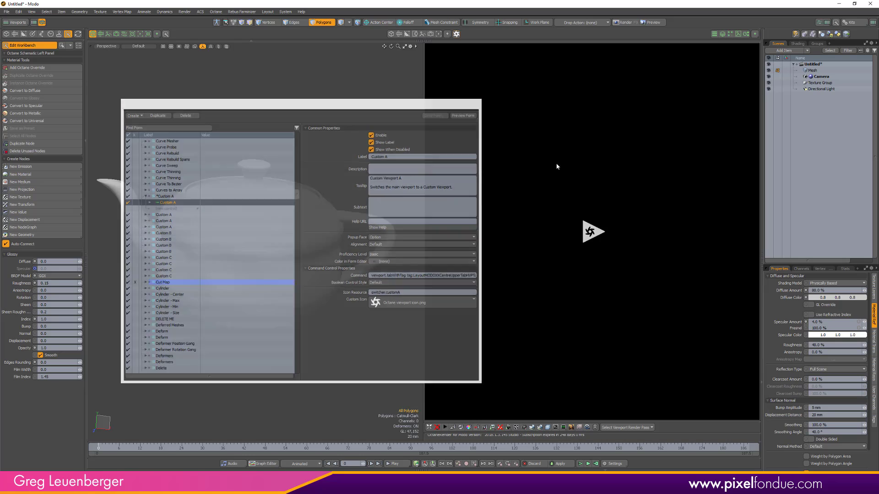
- Unlock the height of the status strip beneath the Octane render view and make the strip slightly taller
right_click(760, 436)
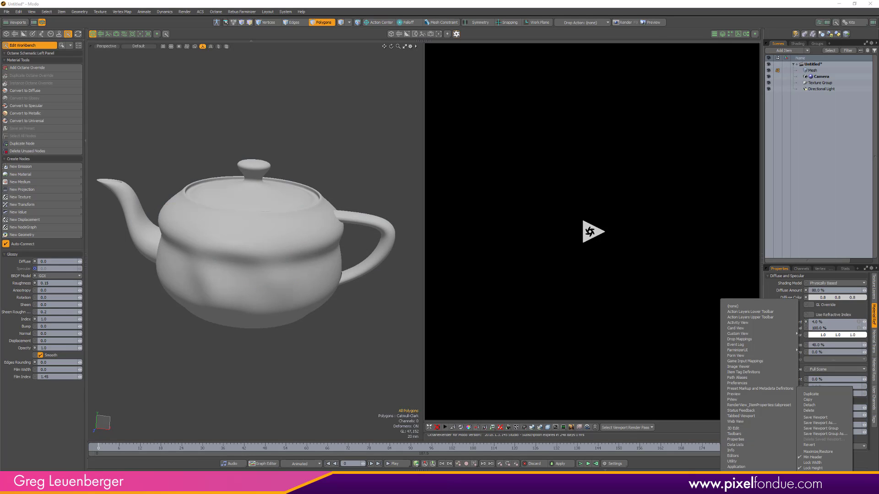
left_click(814, 469)
left_click_drag(641, 432, 641, 422)
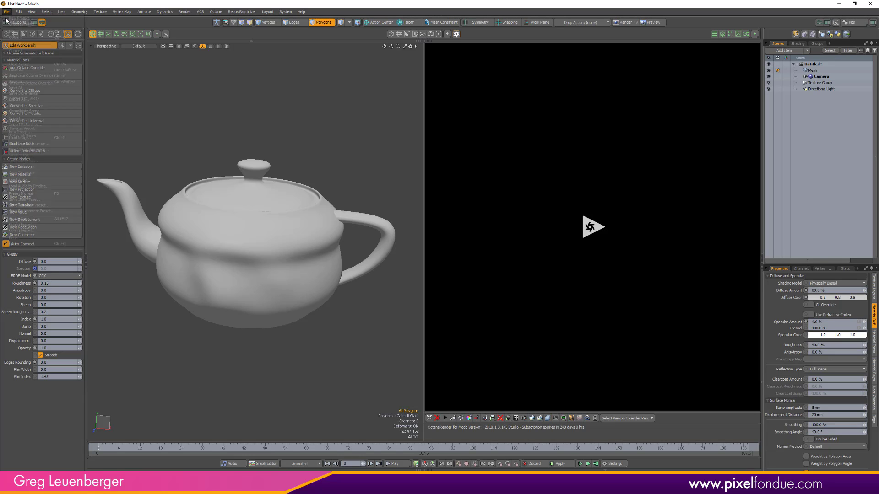
- Save the Modo configuration and cancel the pending autosave
left_click(6, 11)
left_click(36, 220)
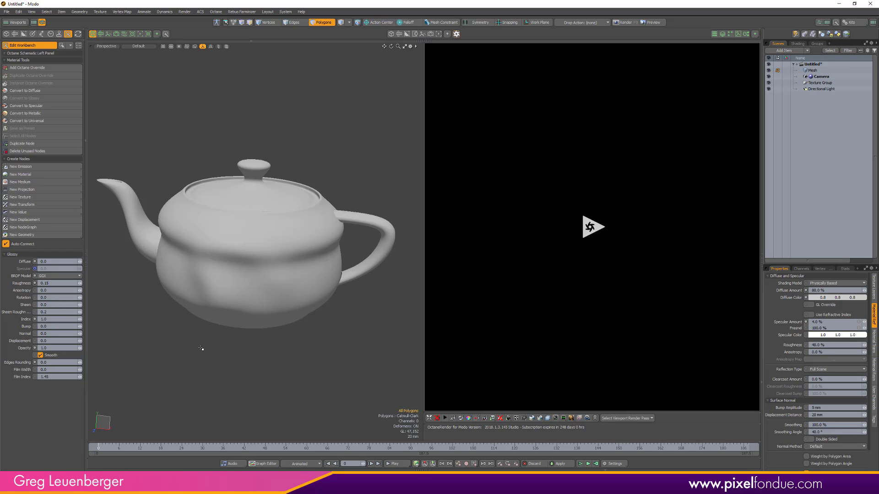
left_click(6, 12)
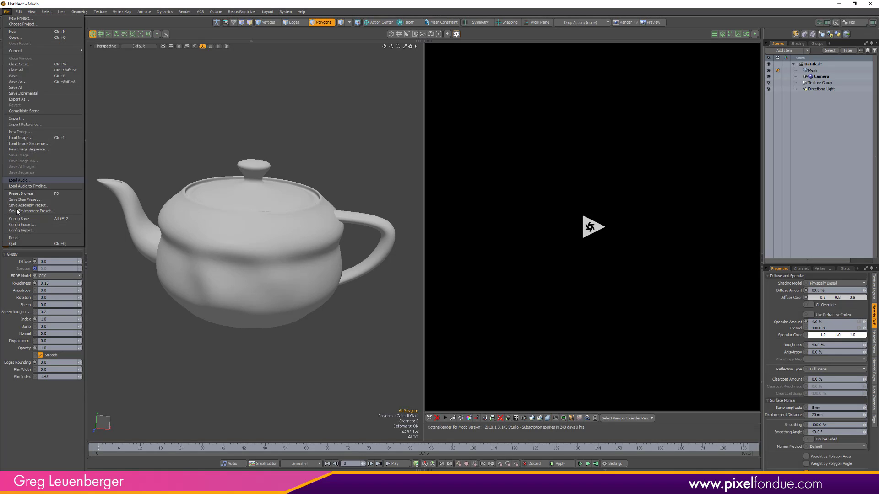
left_click(179, 356)
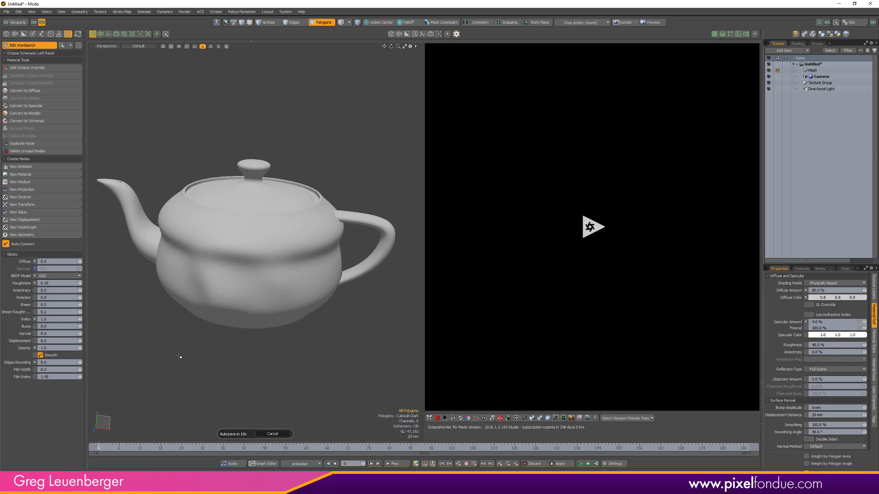
left_click(278, 433)
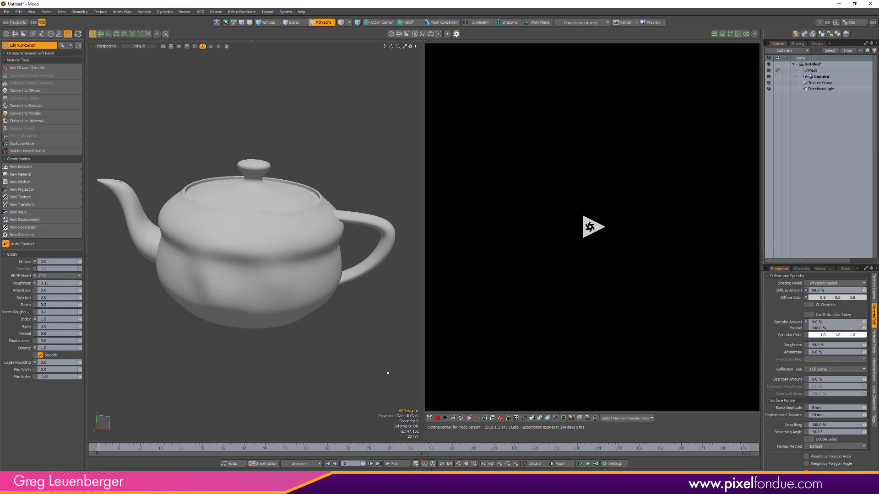
- Show the Pink Nodes schematic beneath the viewports and turn off Workbench editing
key("5")
left_click(53, 45)
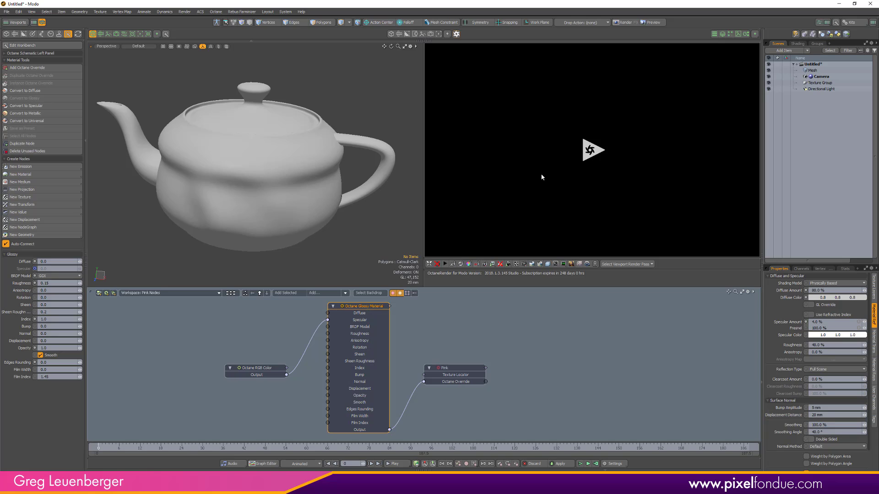
- Start the Octane viewport render and change the Octane RGB Color node from pink to green using the Workbench properties
left_click(445, 264)
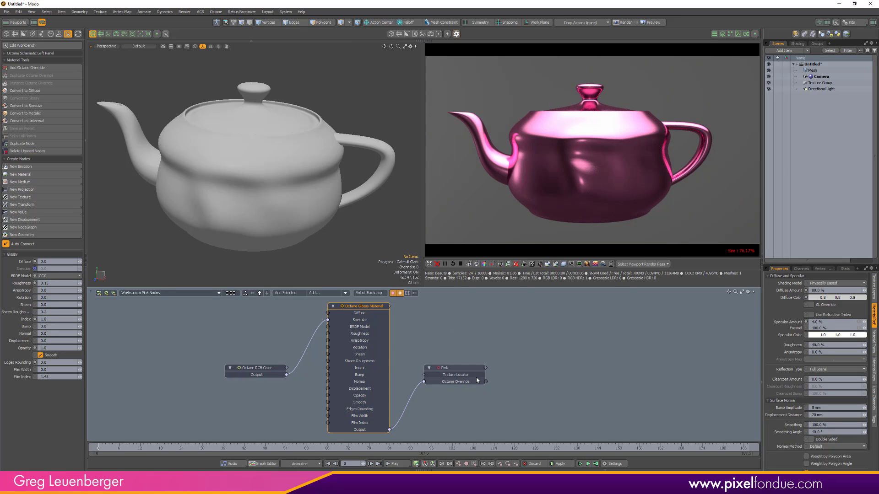
left_click(256, 372)
left_click(48, 261)
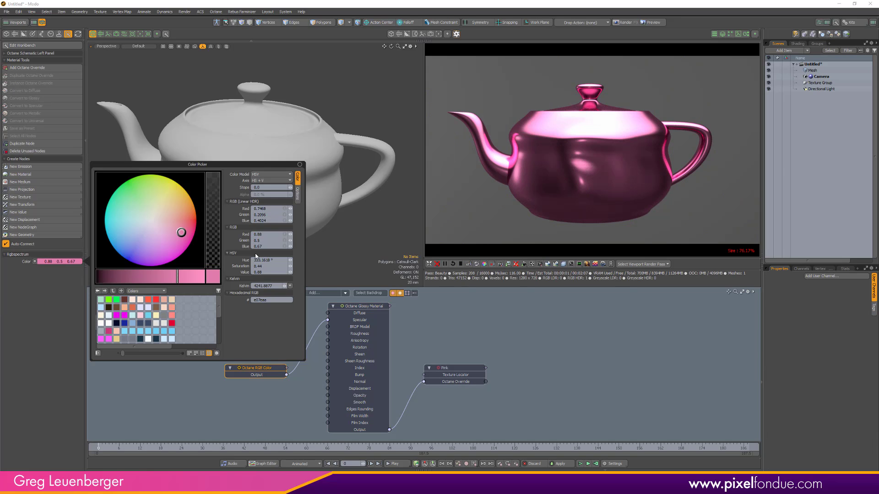
left_click_drag(169, 227, 113, 191)
left_click(575, 402)
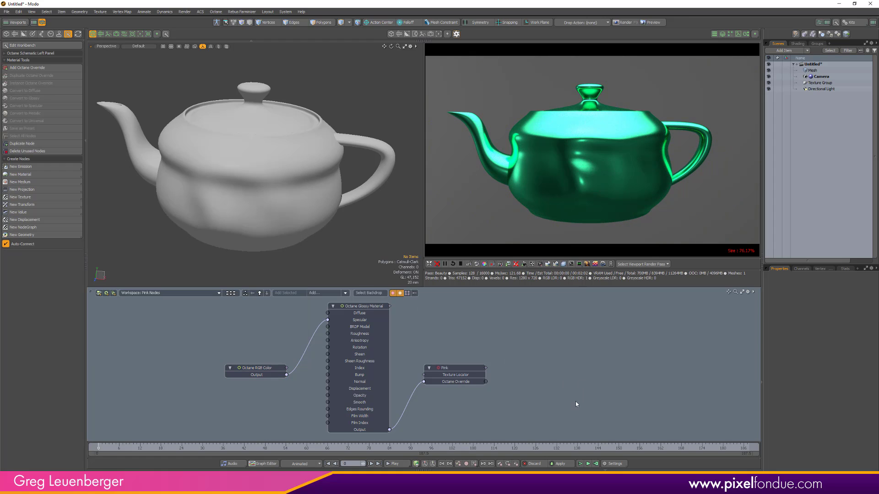
- Set the 3D view to Camera and orbit it to render the teapot from a higher angle at the spout side
left_click_drag(262, 206, 293, 177, "alt")
left_click_drag(247, 125, 279, 171, "alt")
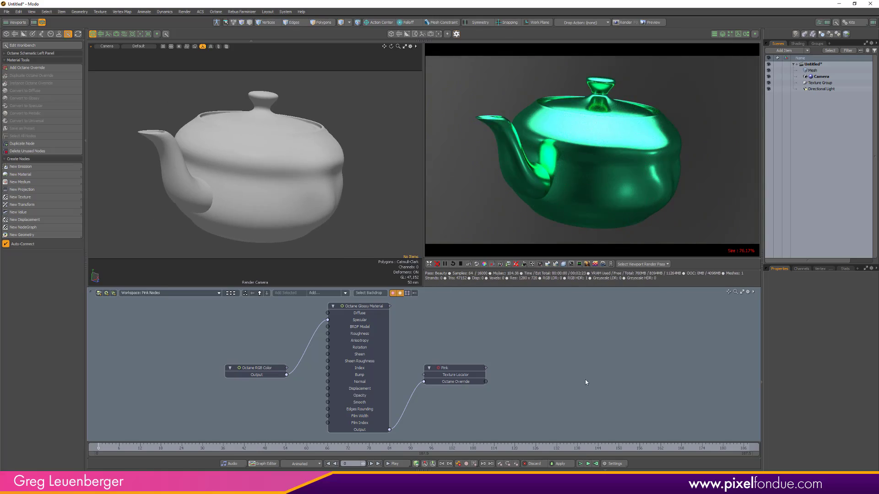